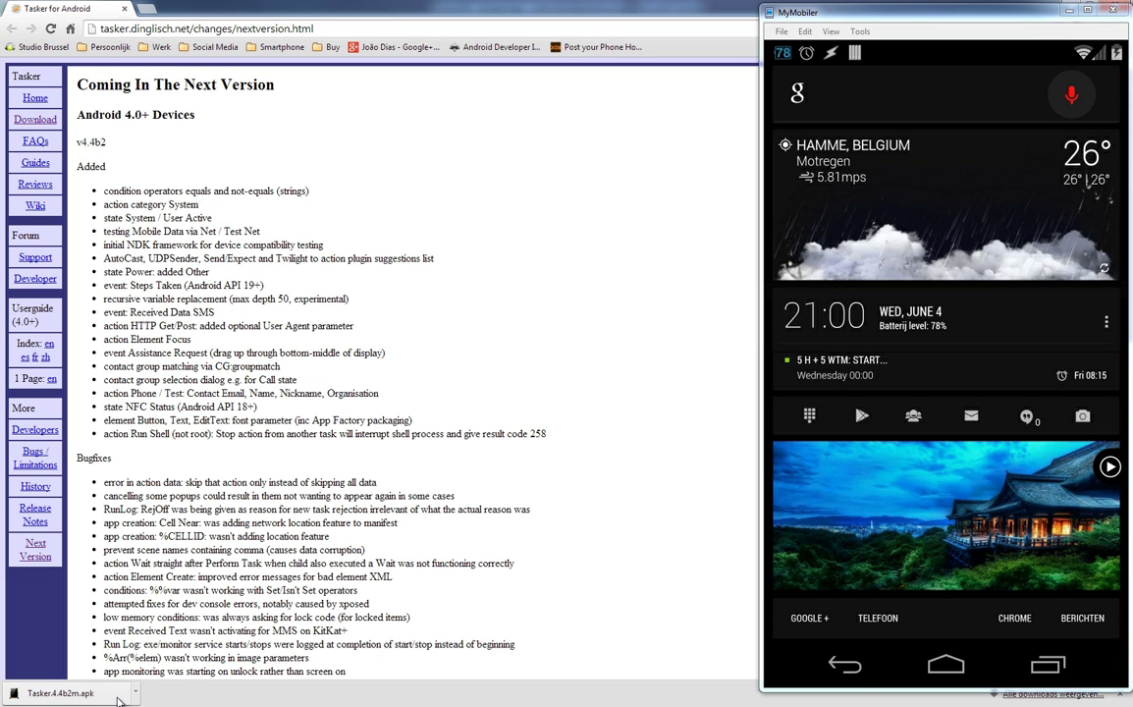
Show the downloaded Tasker.4.4b2m.apk in its folder and send it to the Nexus 5.
left_click_drag(108, 699, 111, 700)
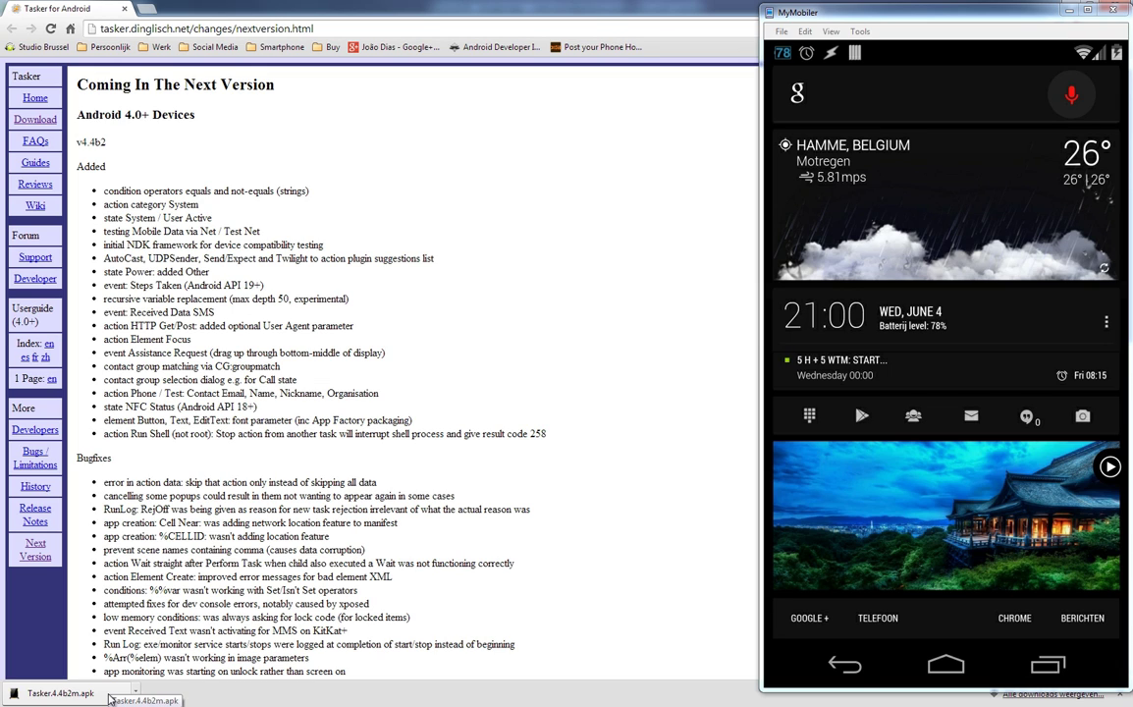
left_click_drag(111, 701, 111, 698)
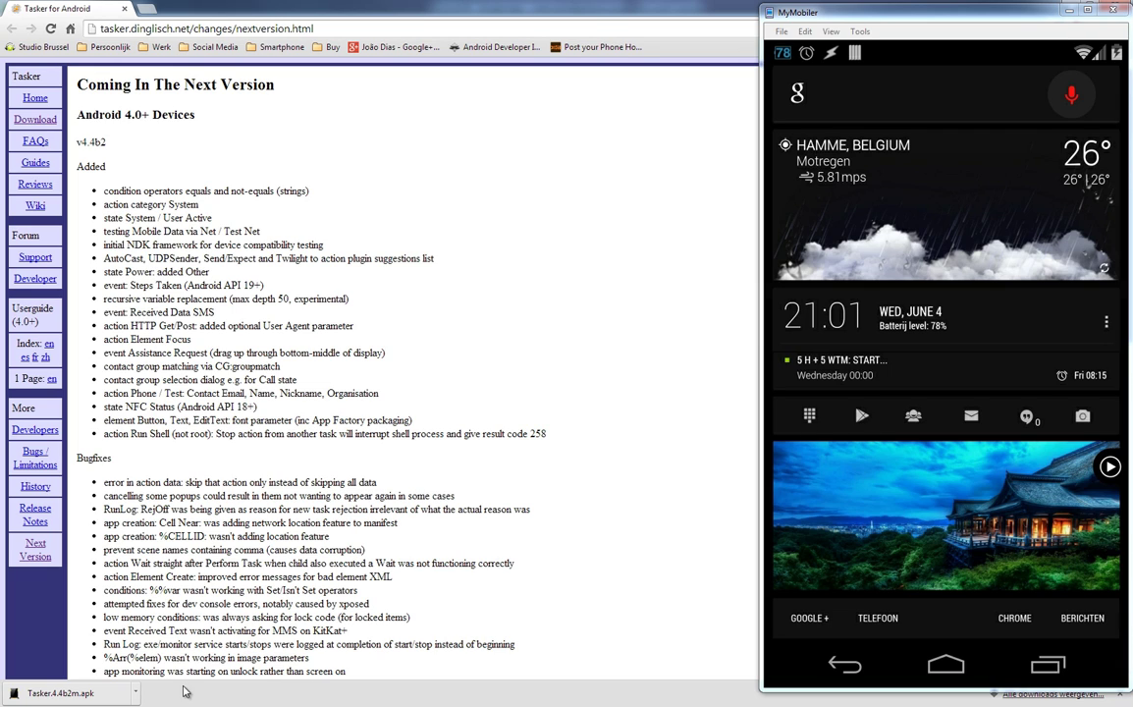
left_click(137, 696)
left_click(241, 605)
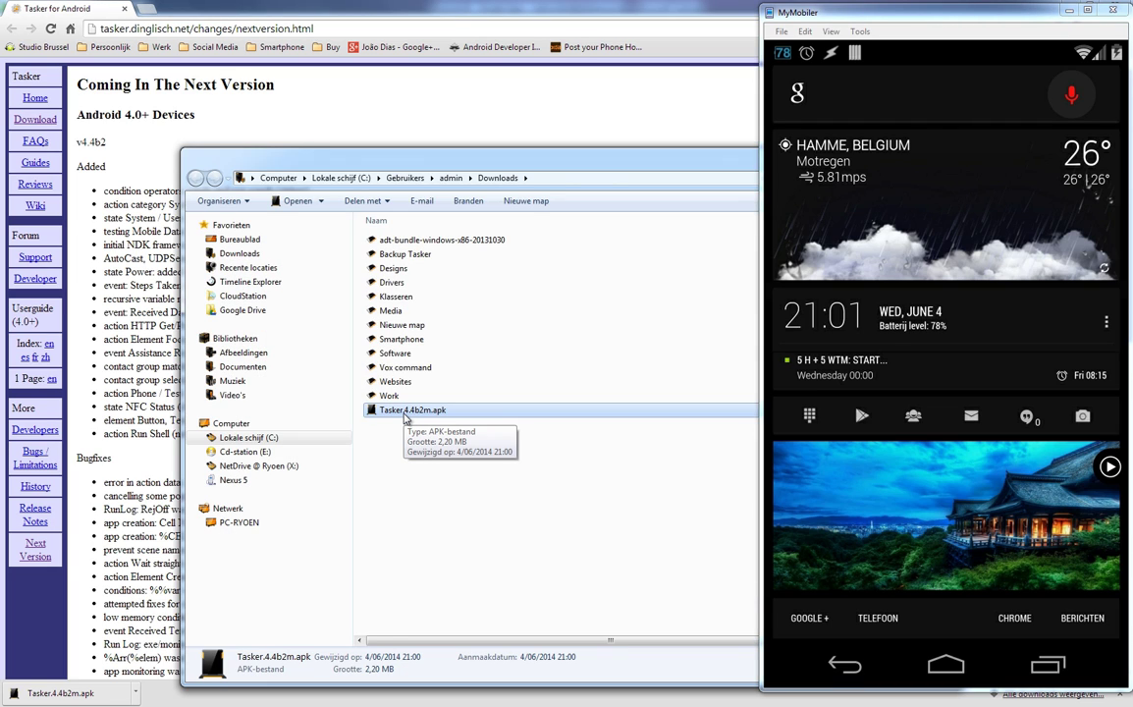
right_click(404, 415)
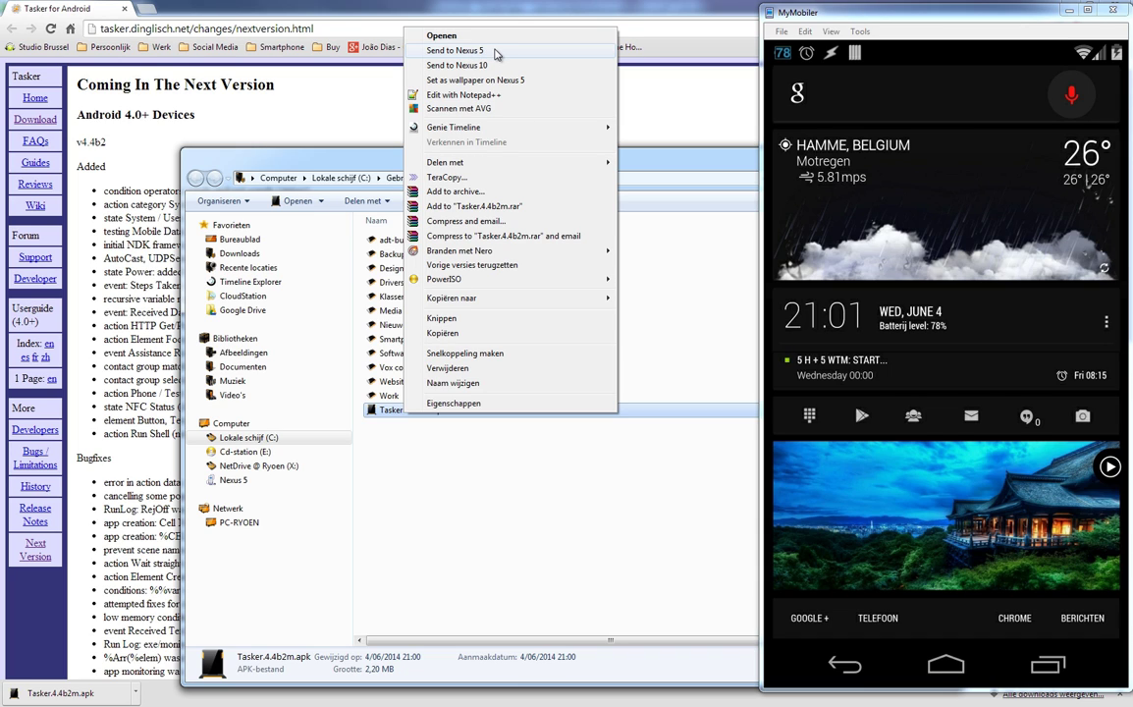
left_click(497, 53)
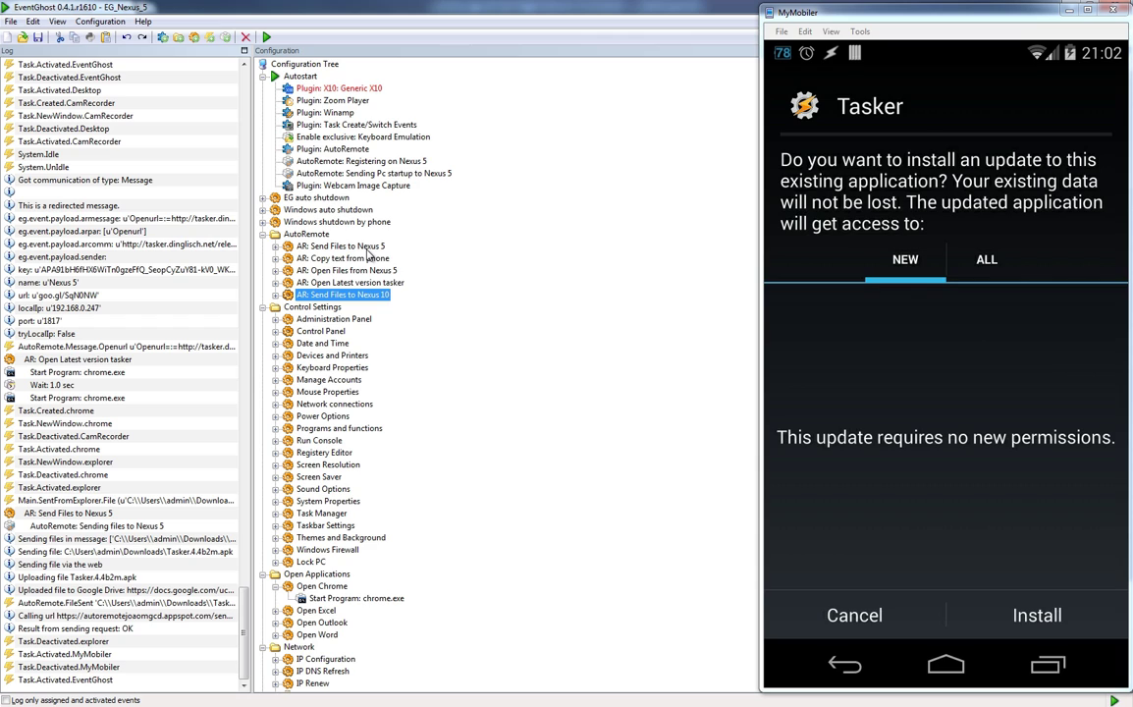
In EventGhost, expand the AR: Send Files to Nexus 5 macro and examine the event name of its Main.SentFromExplorer.File event.
left_click(276, 246)
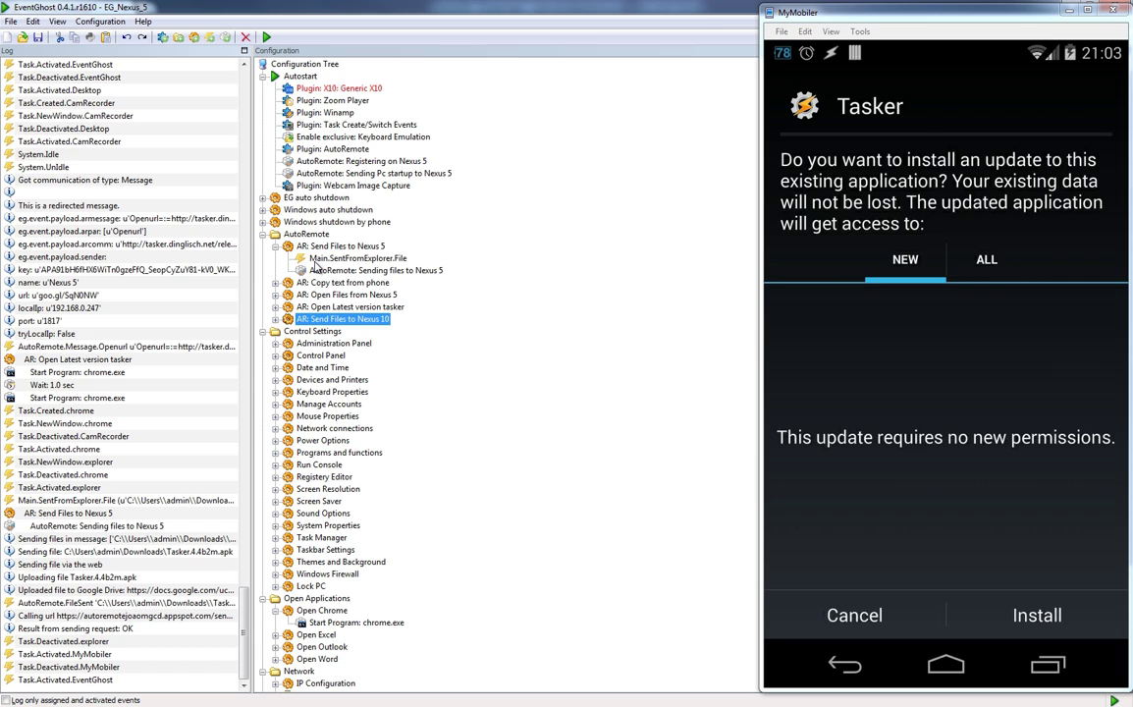
double_click(317, 261)
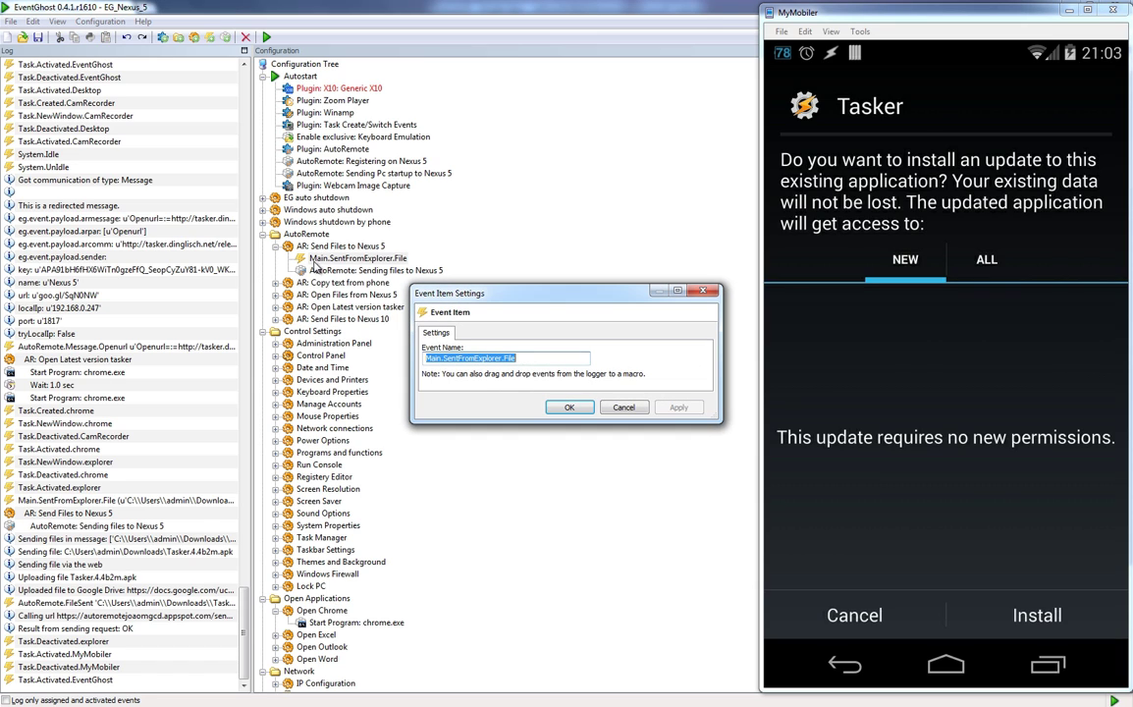
left_click(523, 358)
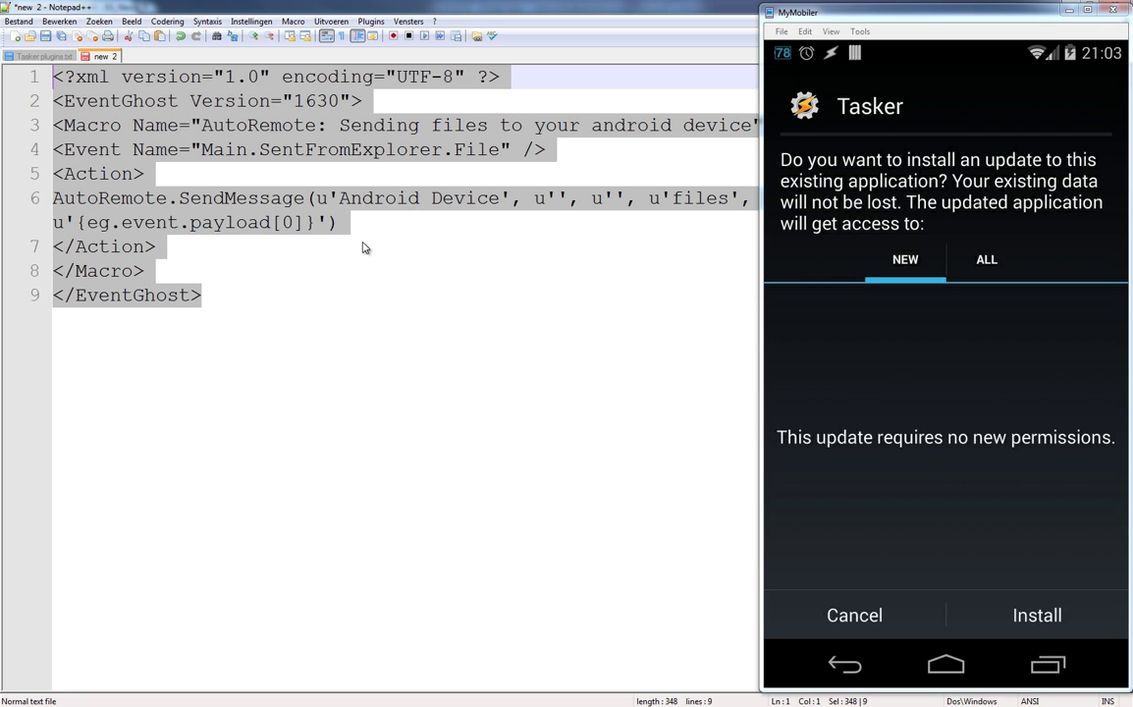
Copy the selected EventGhost macro XML in Notepad++, return to EventGhost and close the event settings without changes.
left_click(1070, 9)
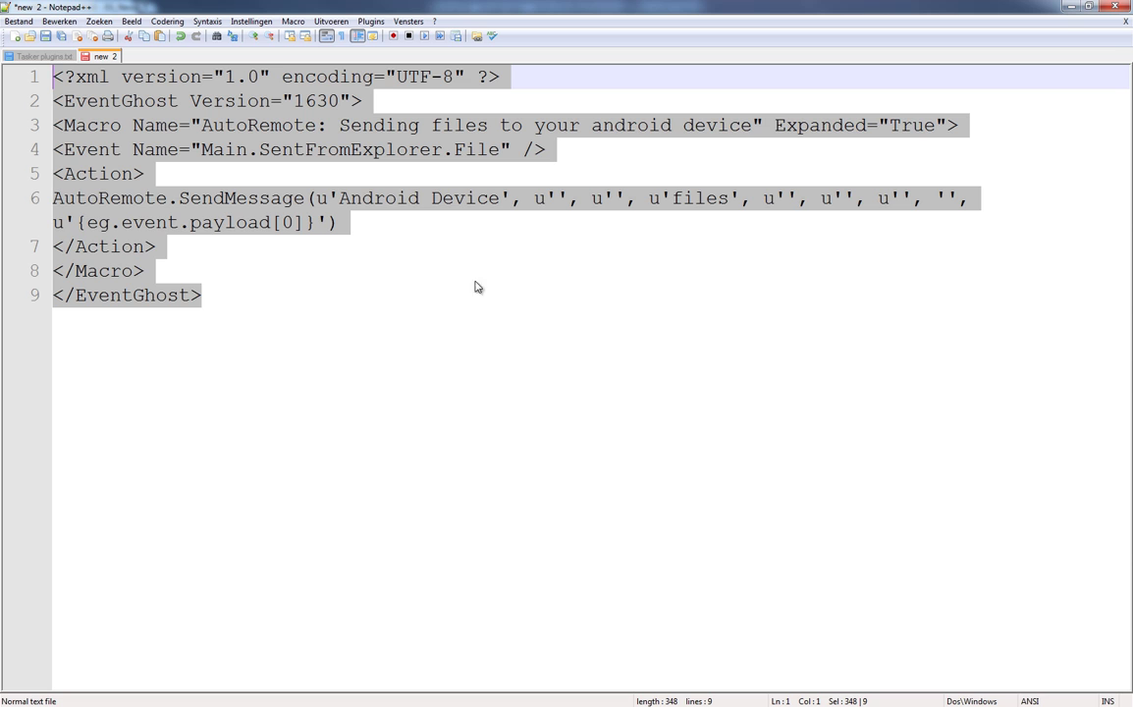
right_click(282, 134)
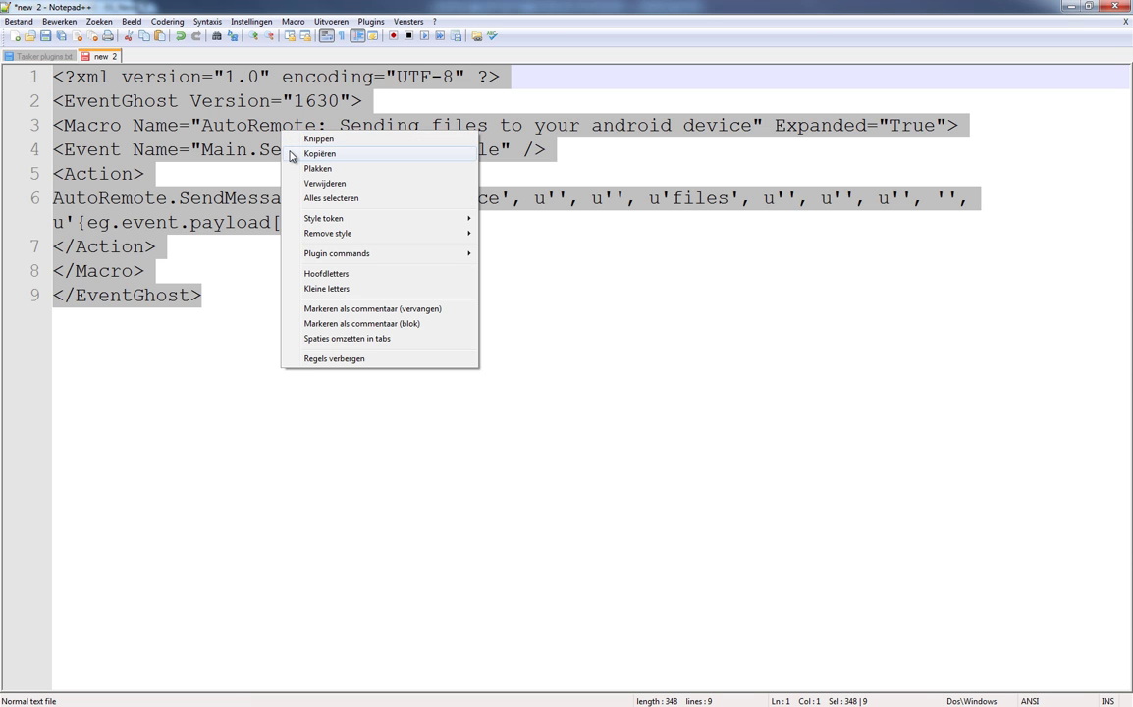
left_click(291, 154)
left_click(1072, 8)
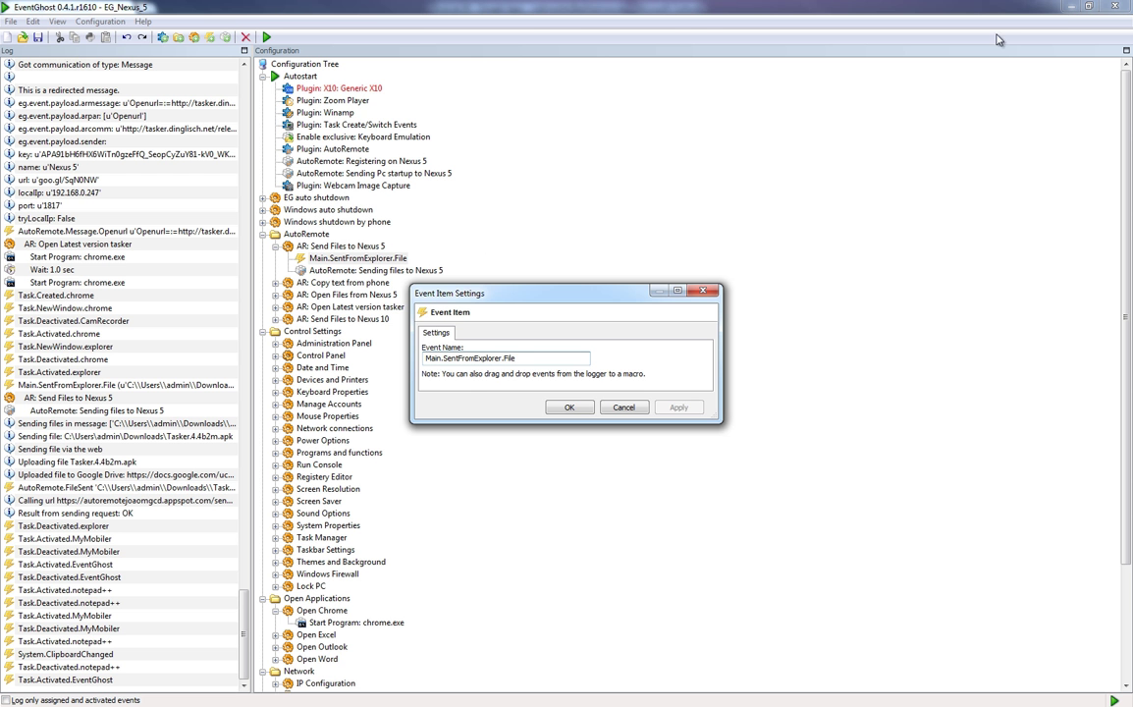
left_click(641, 407)
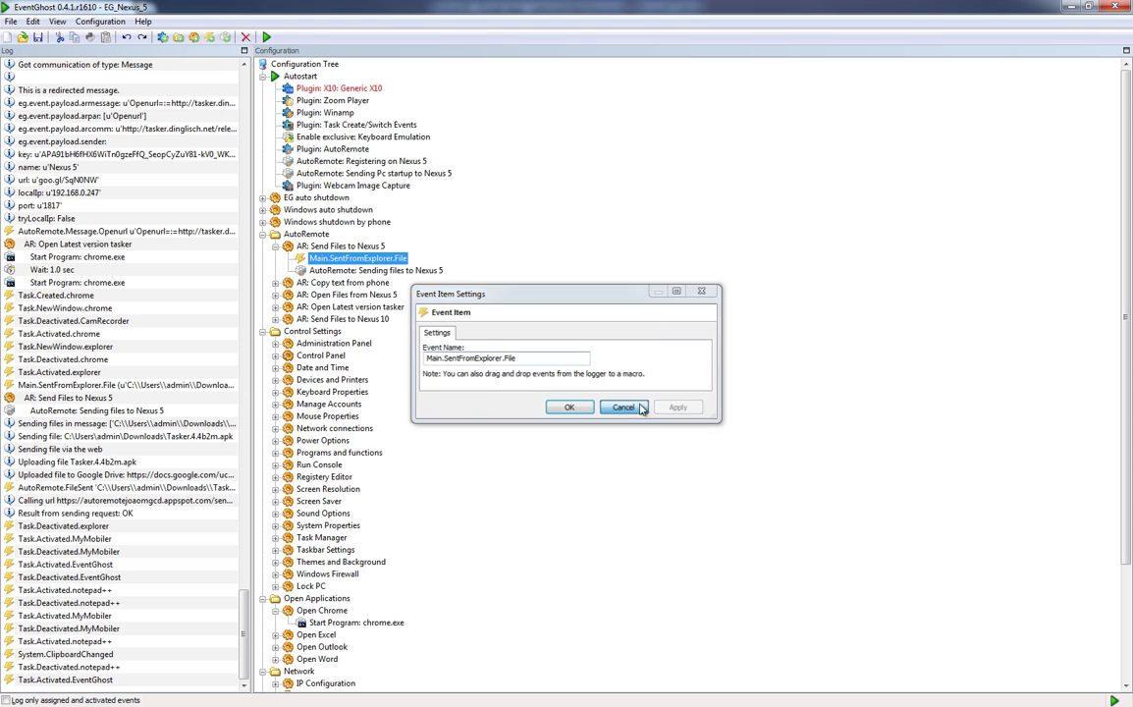
right_click(332, 66)
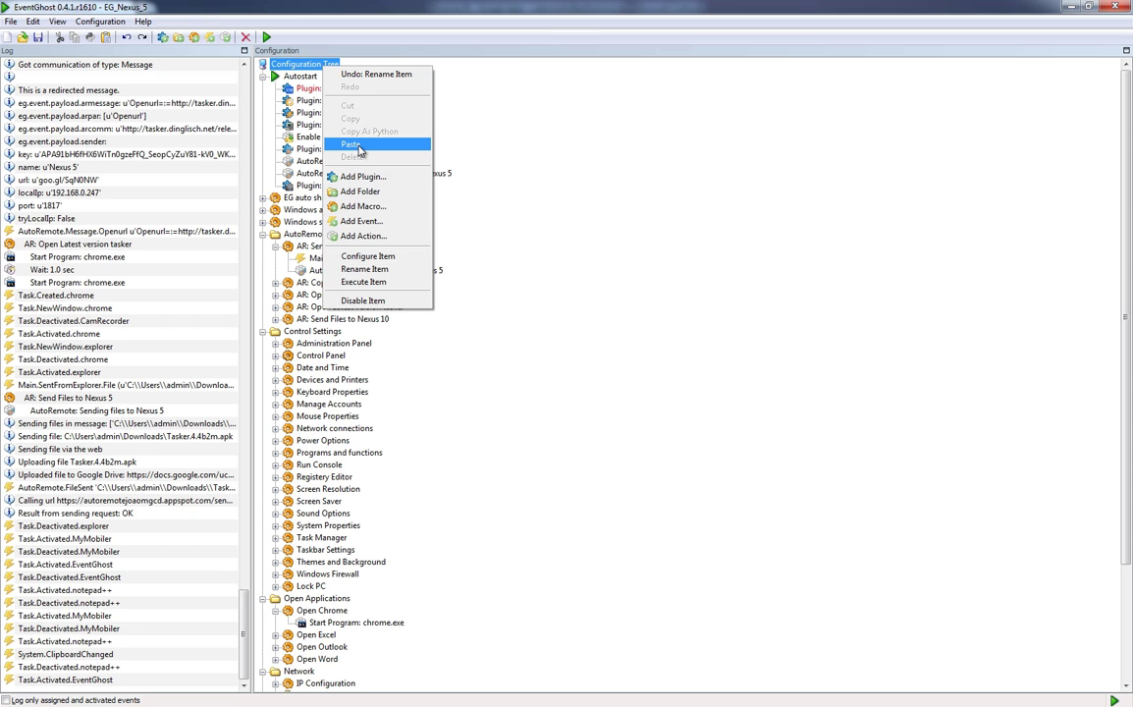
left_click(342, 259)
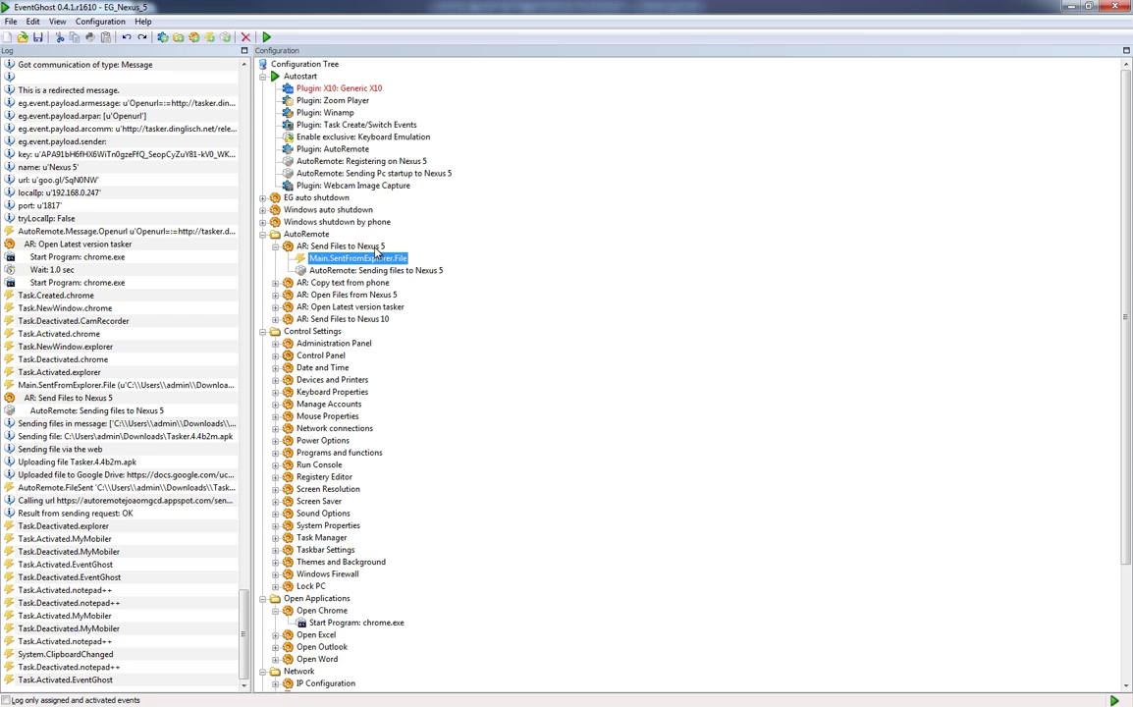
right_click(376, 250)
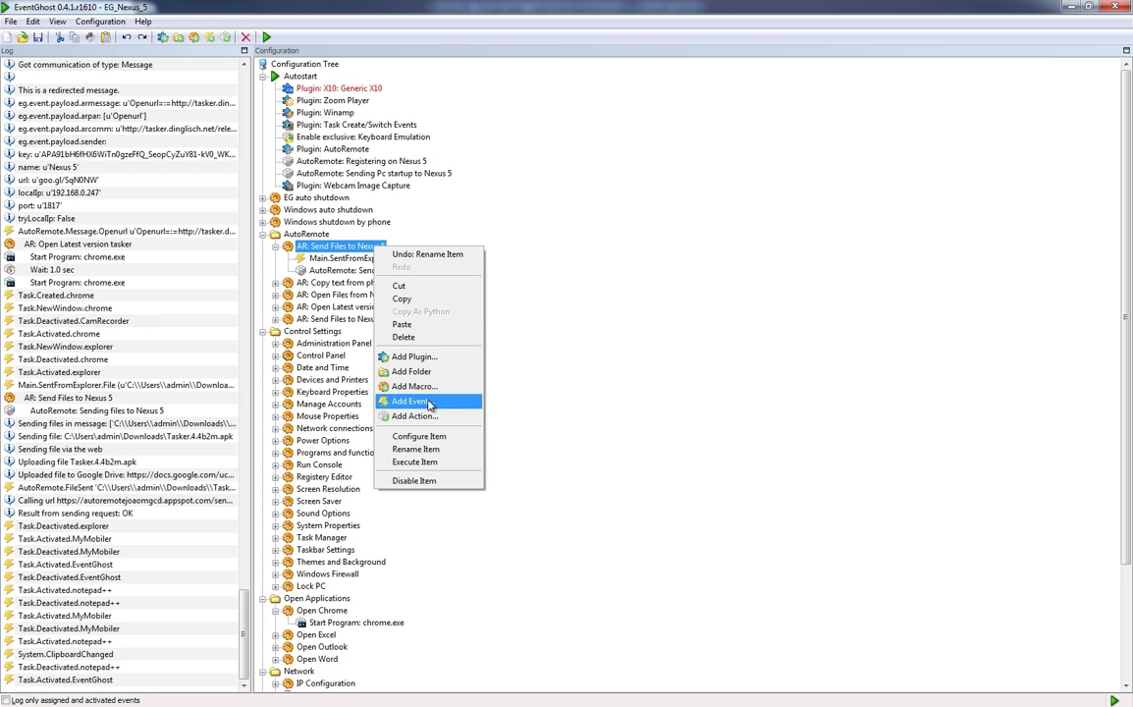
left_click(558, 287)
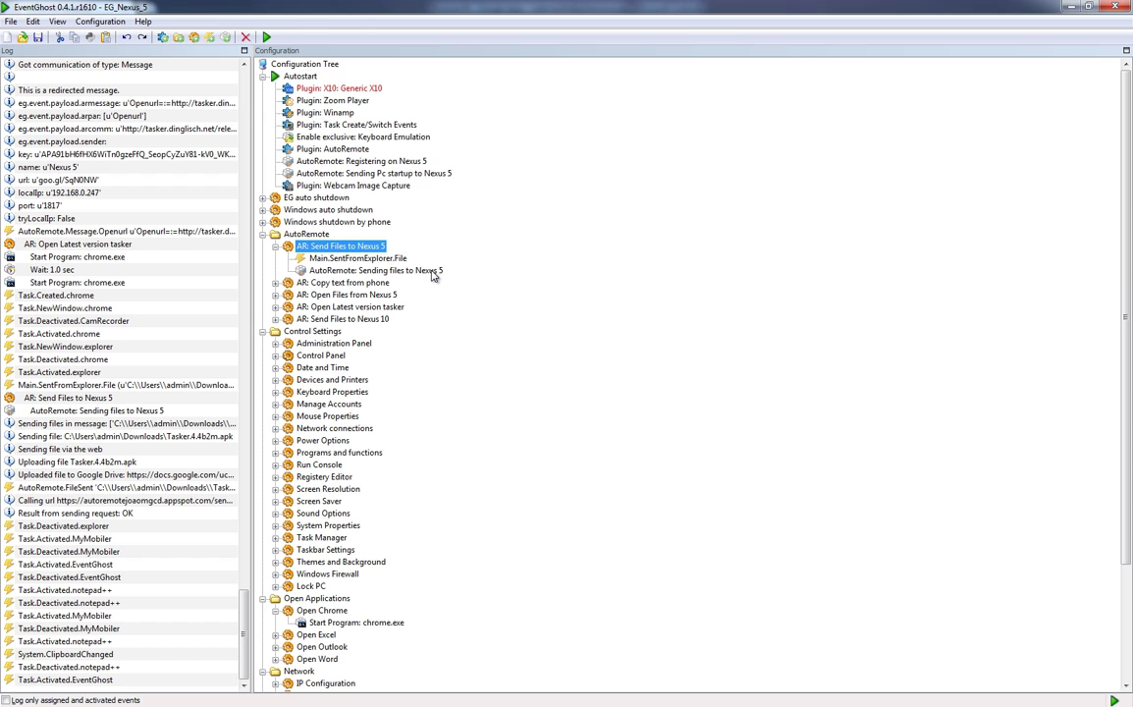
Try adding an AutoRemote Send Message action for the Nexus 5 device to the AR: Send Files to Nexus 5 macro.
right_click(351, 247)
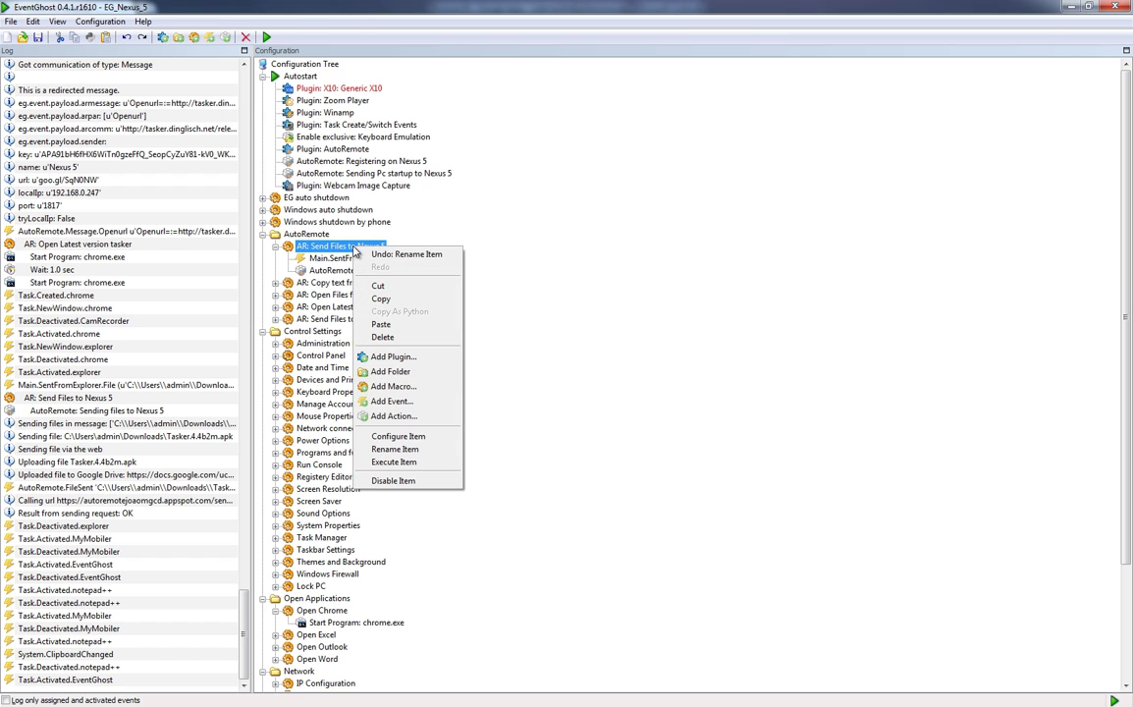
left_click(414, 417)
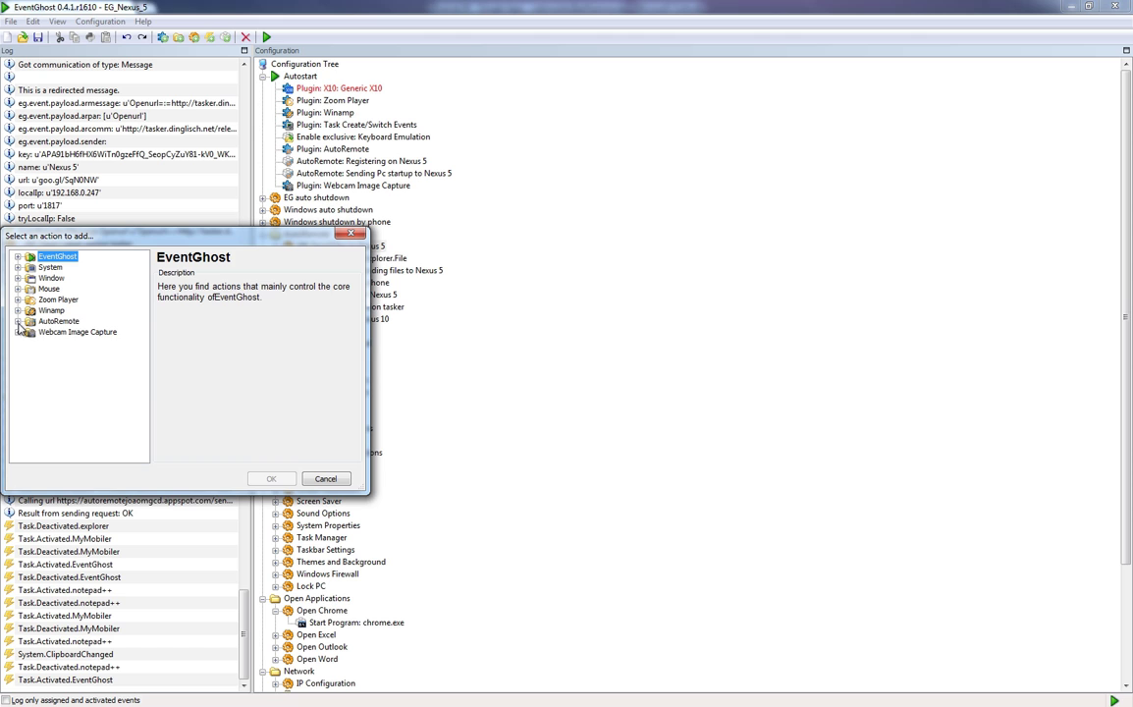
left_click(17, 321)
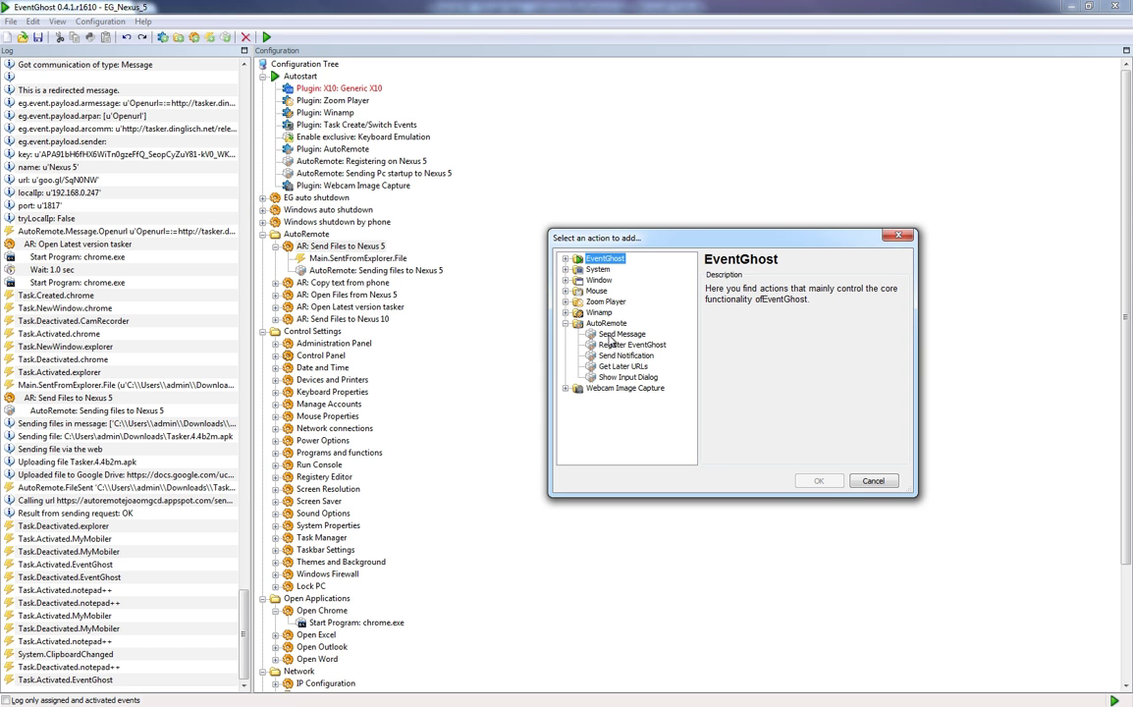
double_click(640, 335)
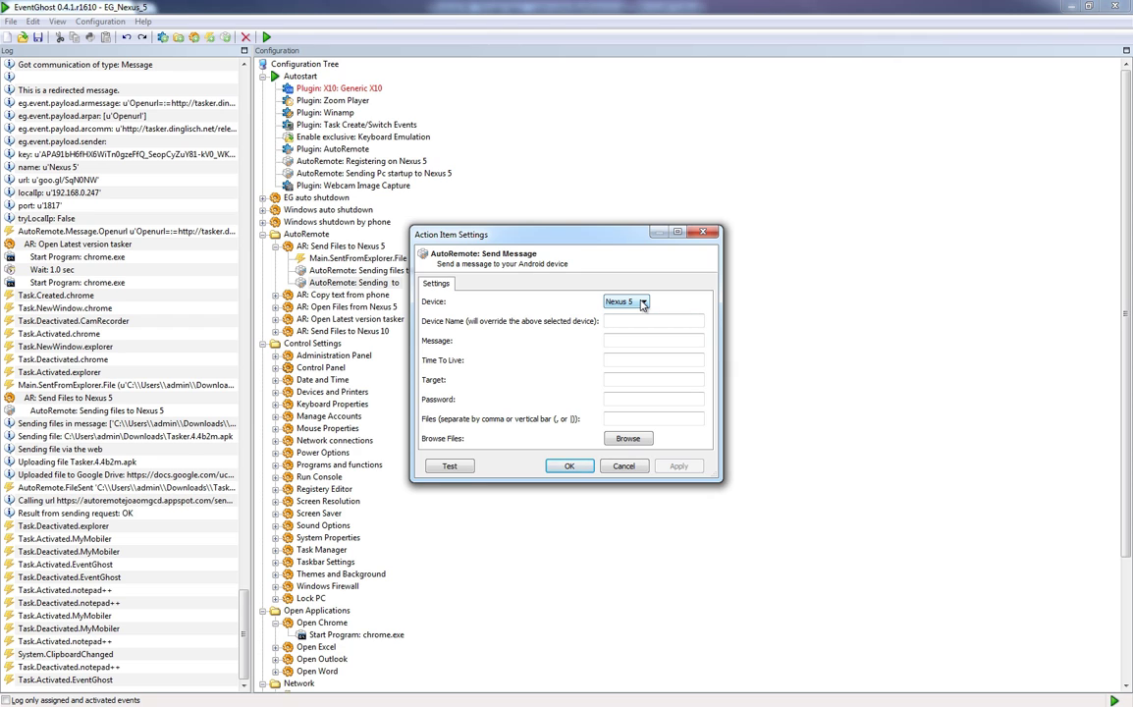
left_click(643, 303)
left_click(640, 312)
left_click(622, 468)
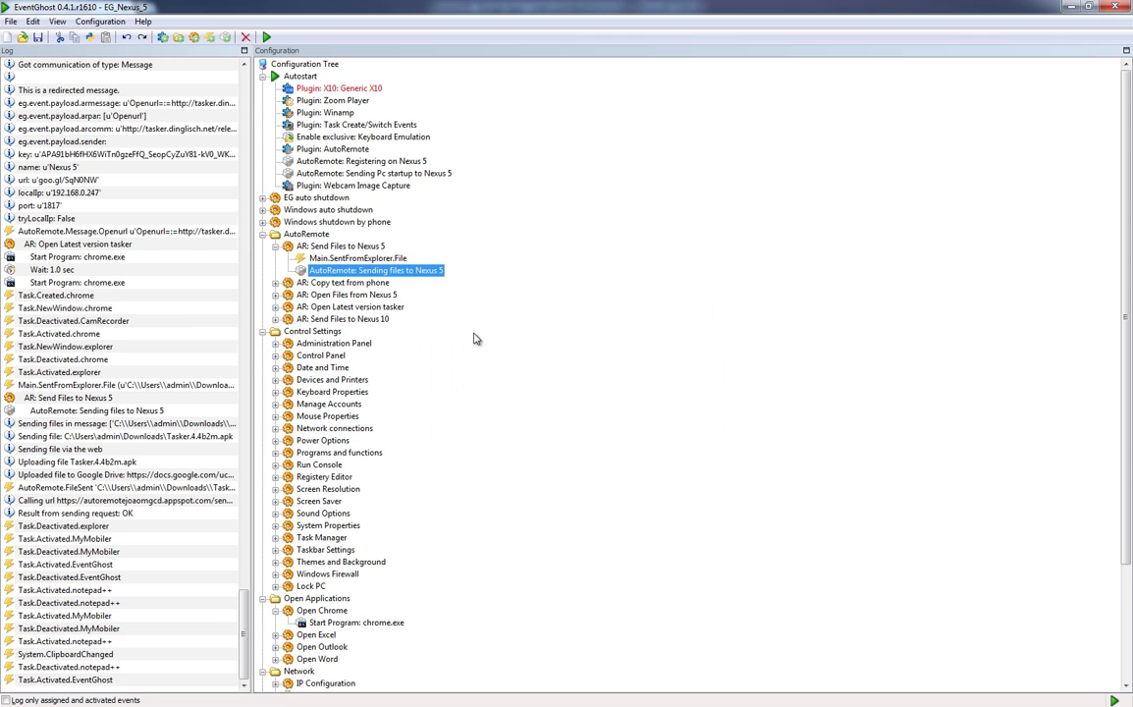
Copy {eg.event.payload[0]} from the Sending files to Nexus 5 action's Files setting and paste it below the macro XML in Notepad++.
double_click(361, 271)
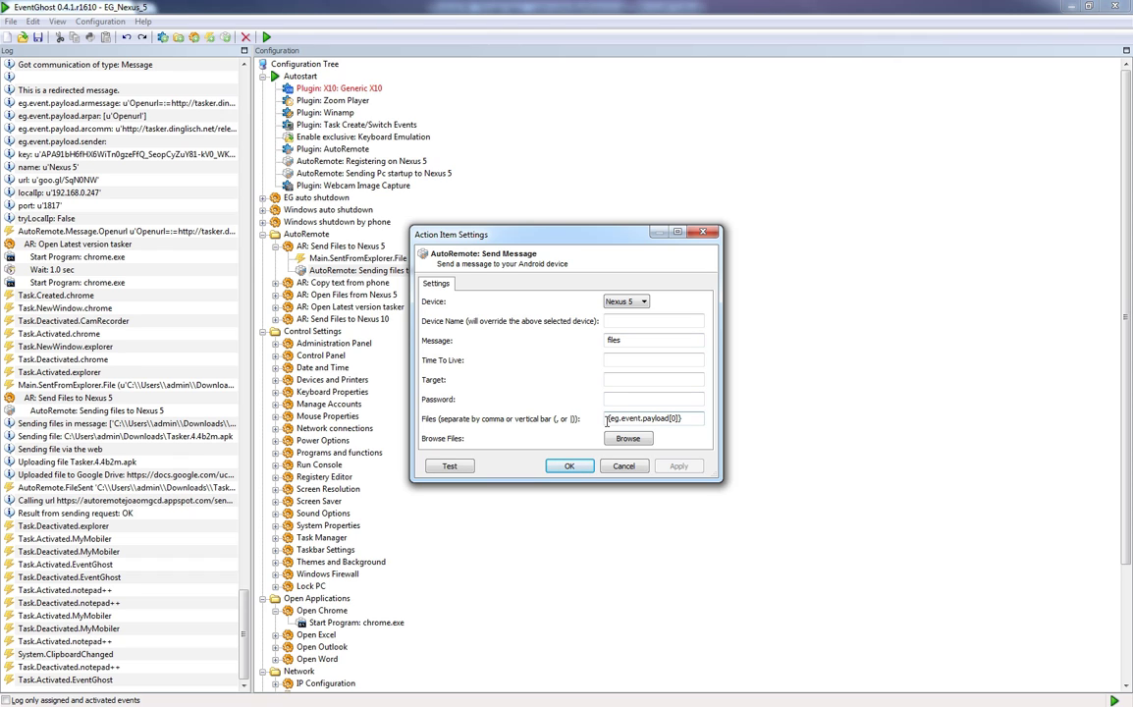
left_click_drag(606, 421, 683, 418)
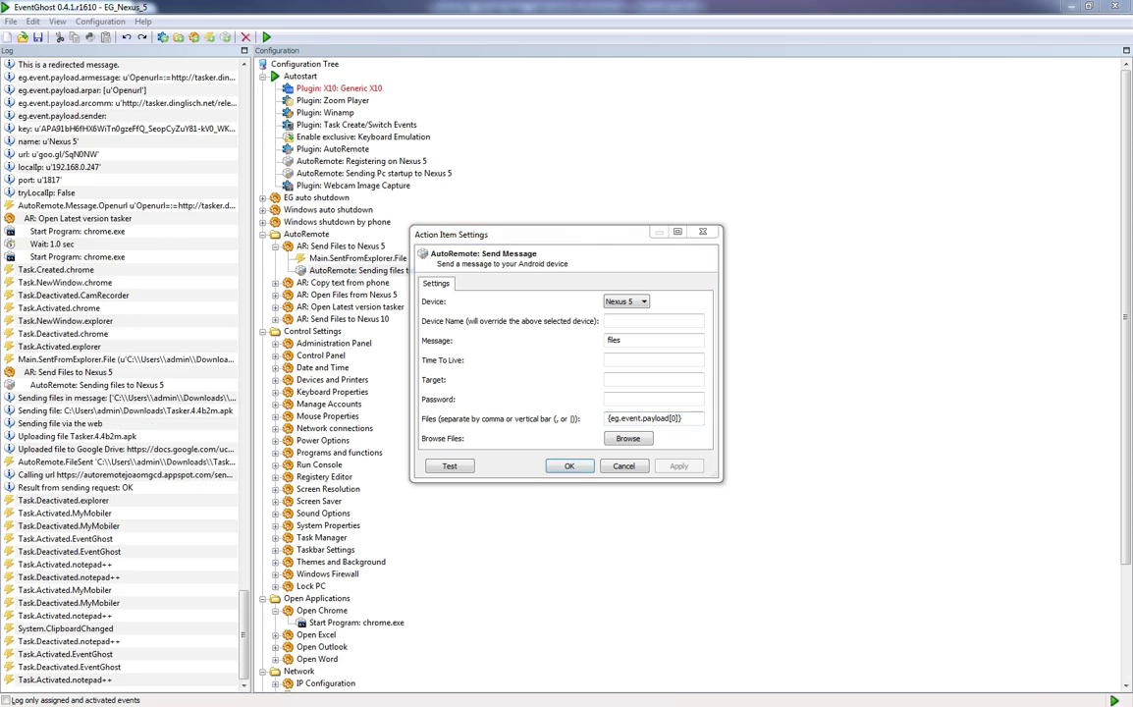
key("alt+Tab")
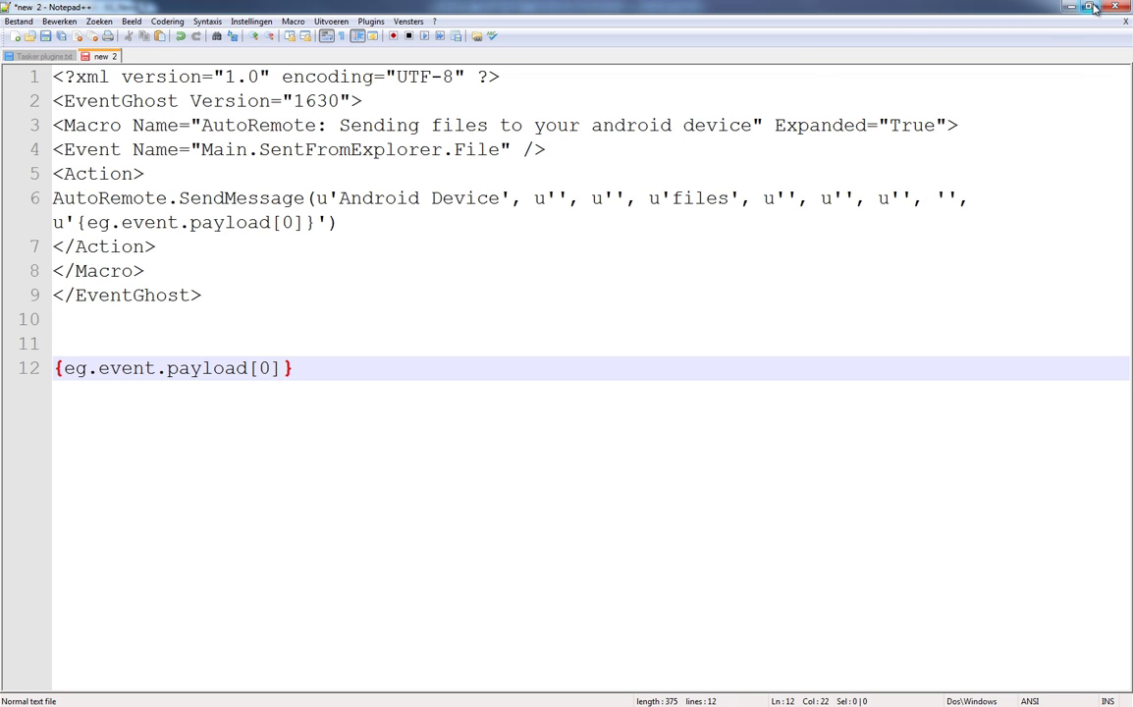
left_click_drag(223, 303, 3, 73)
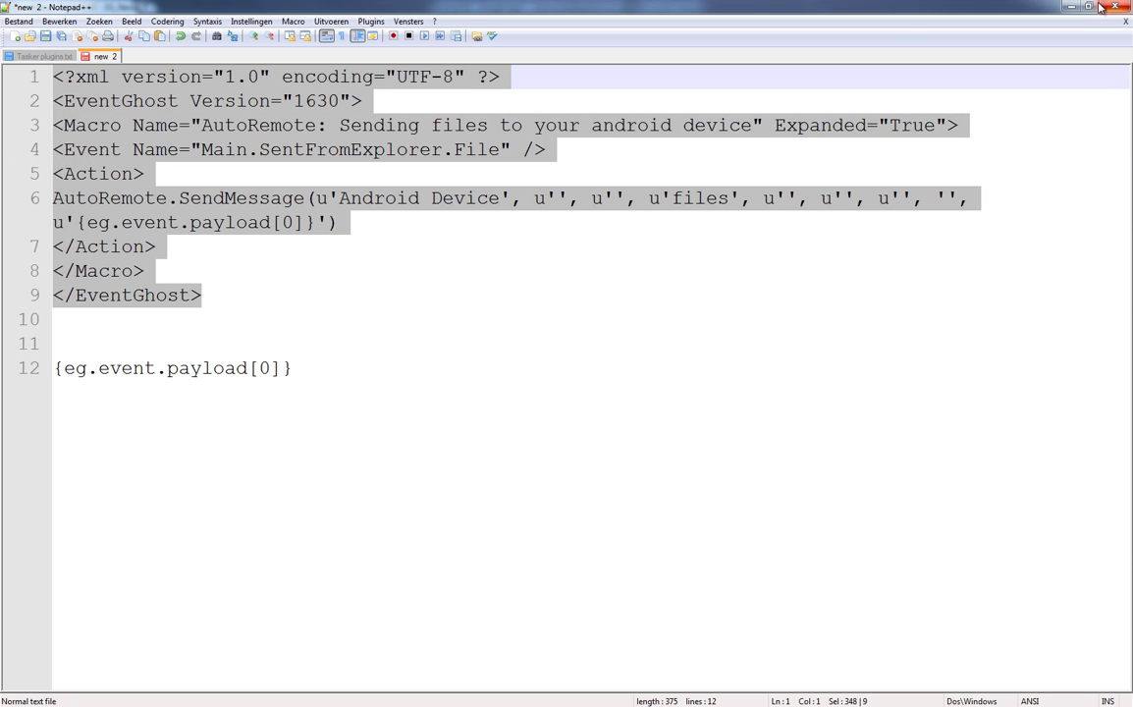
key("alt+Tab")
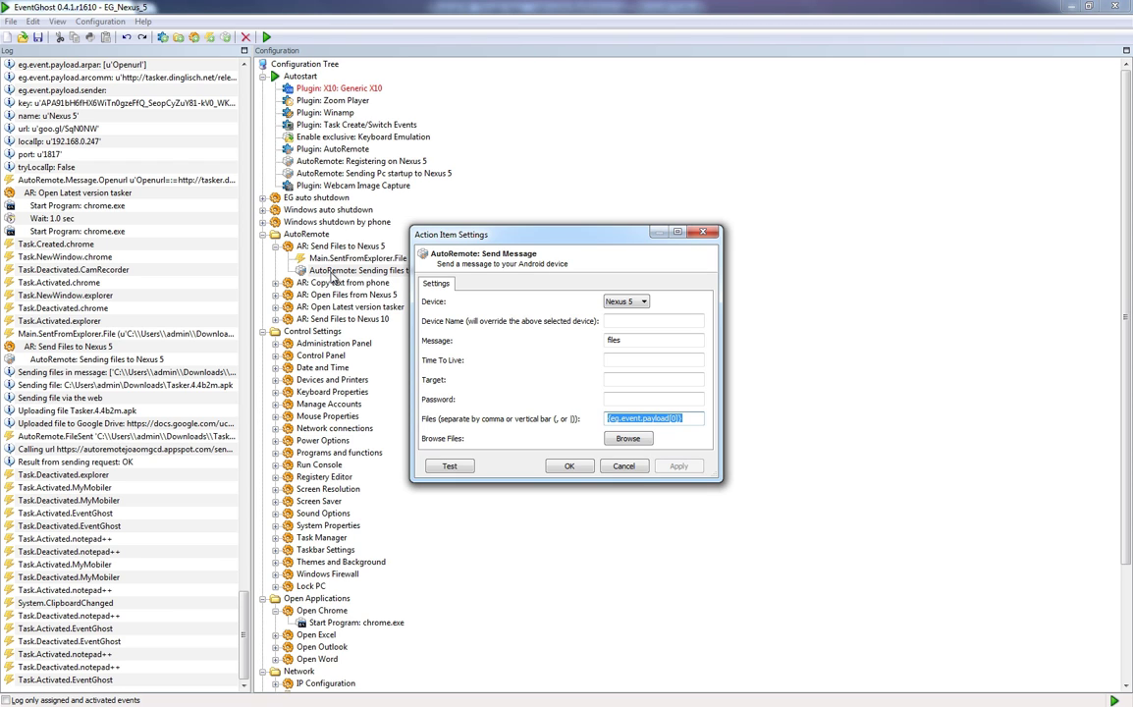
left_click(624, 467)
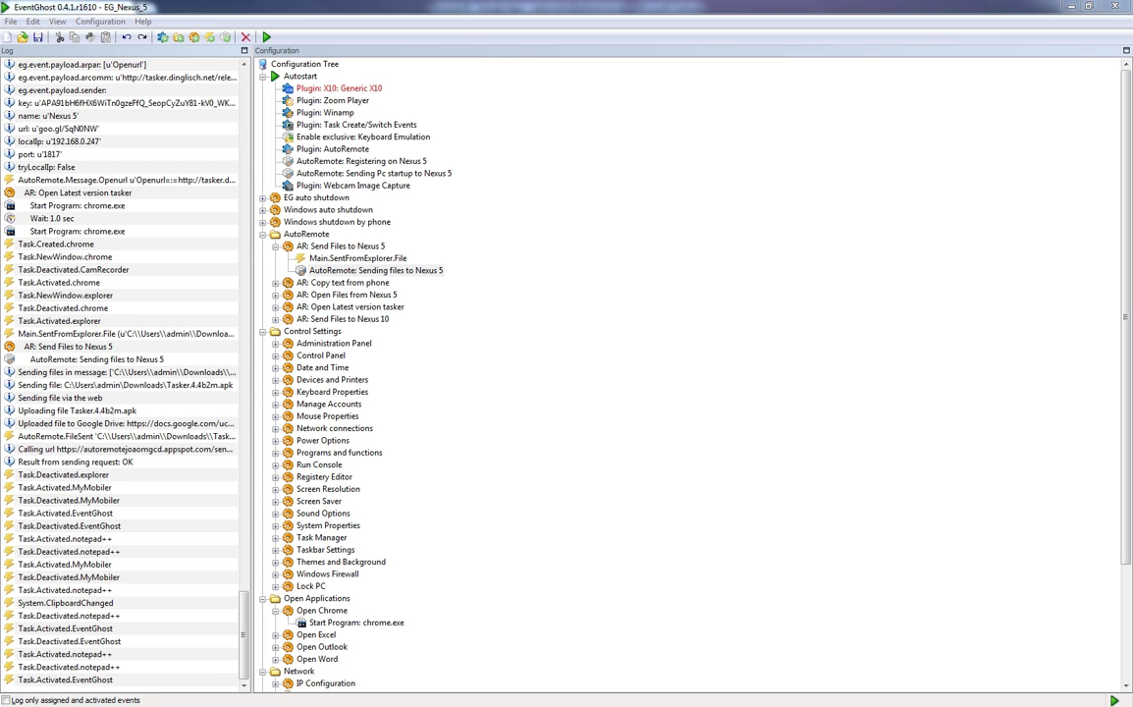
Examine the APK's send-to-device options in the Downloads folder and the AutoRemote plugin's Windows Context Menu Text in EventGhost.
right_click(439, 409)
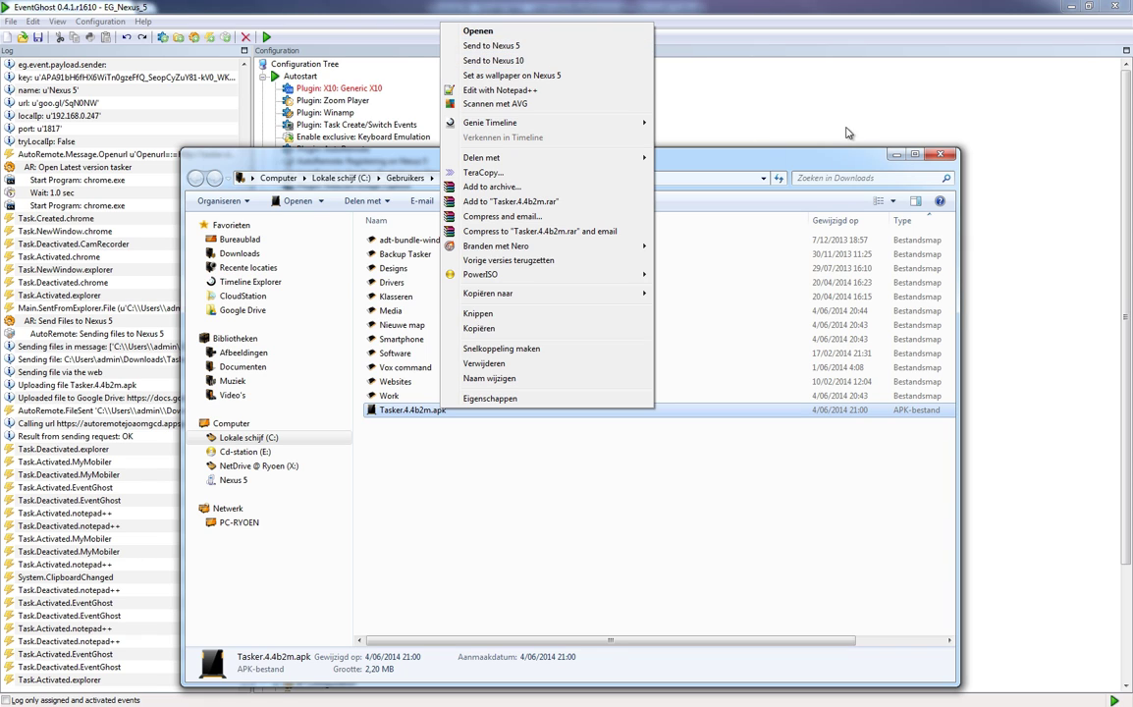
left_click(894, 157)
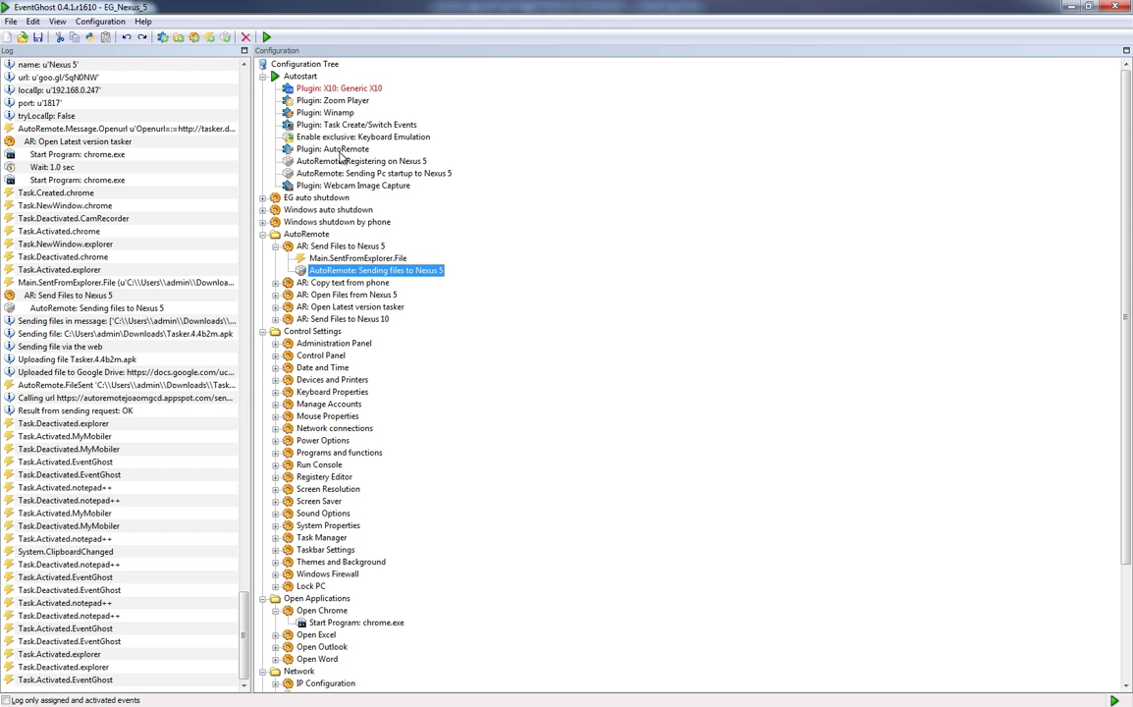
double_click(339, 150)
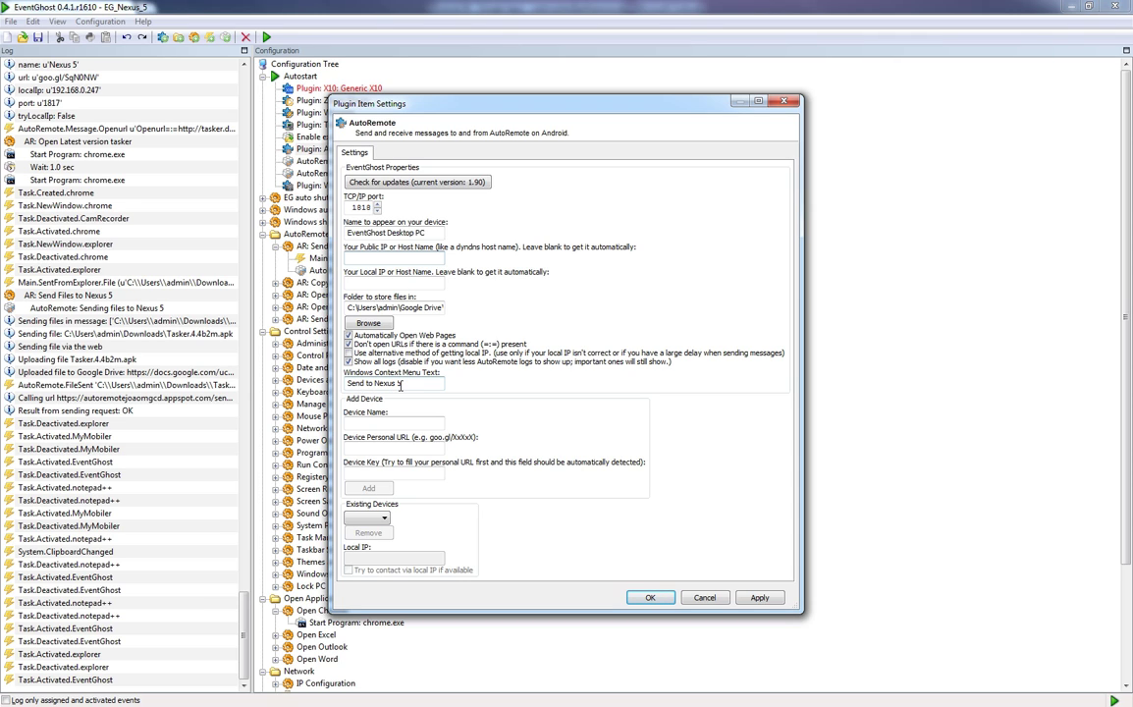
left_click(703, 598)
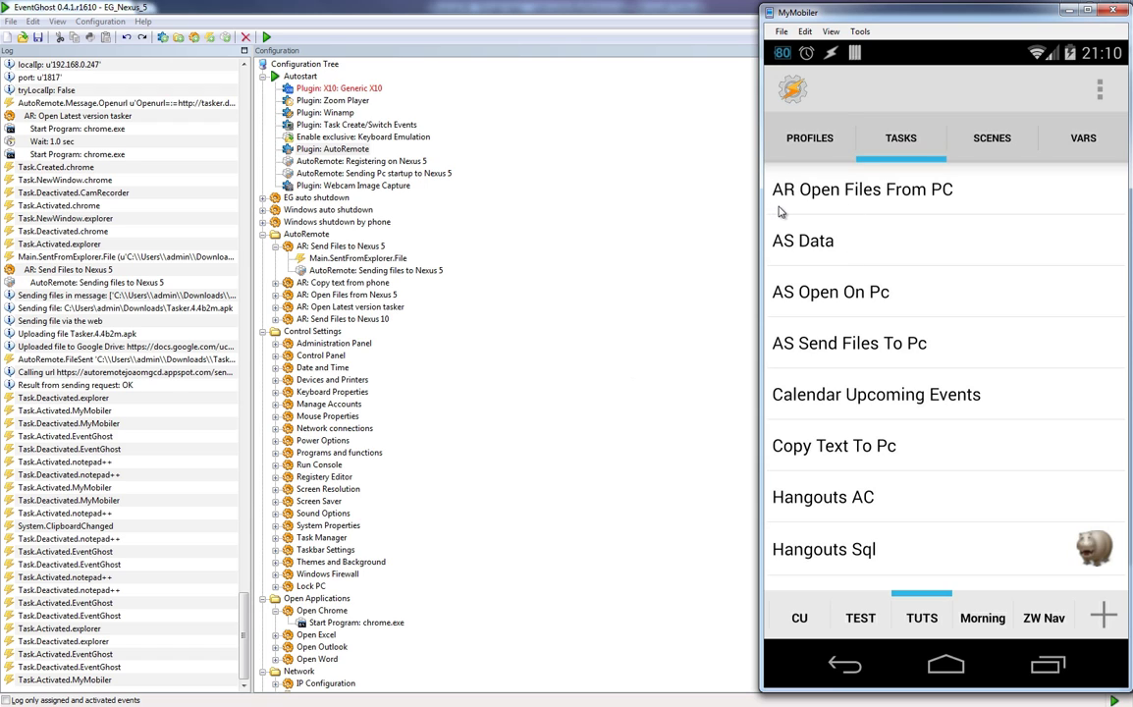
In Tasker on the mirrored phone, review the actions of the AR Open Files From PC task and show the profiles.
left_click(943, 193)
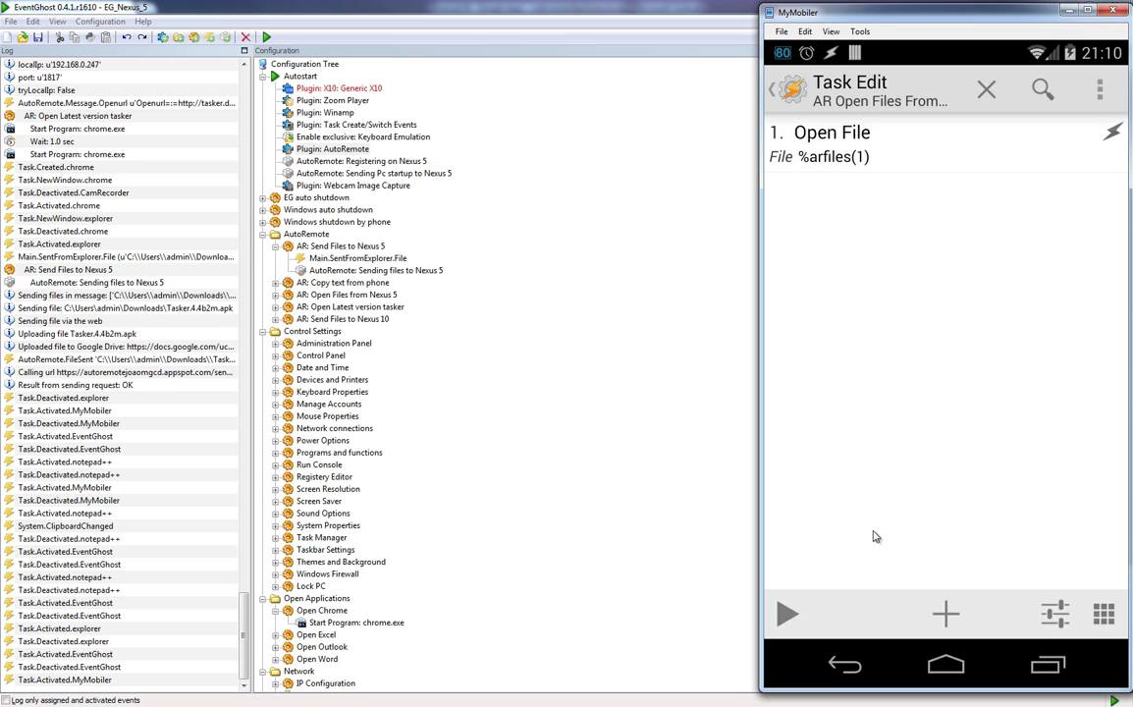
left_click(776, 90)
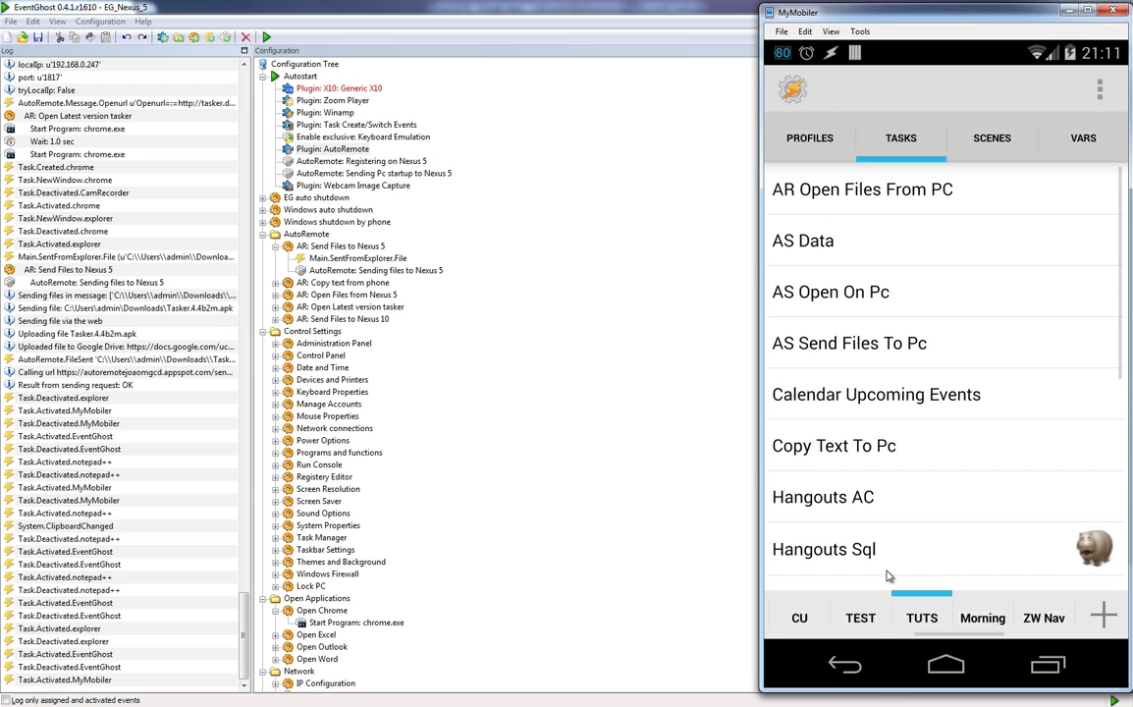
left_click(835, 141)
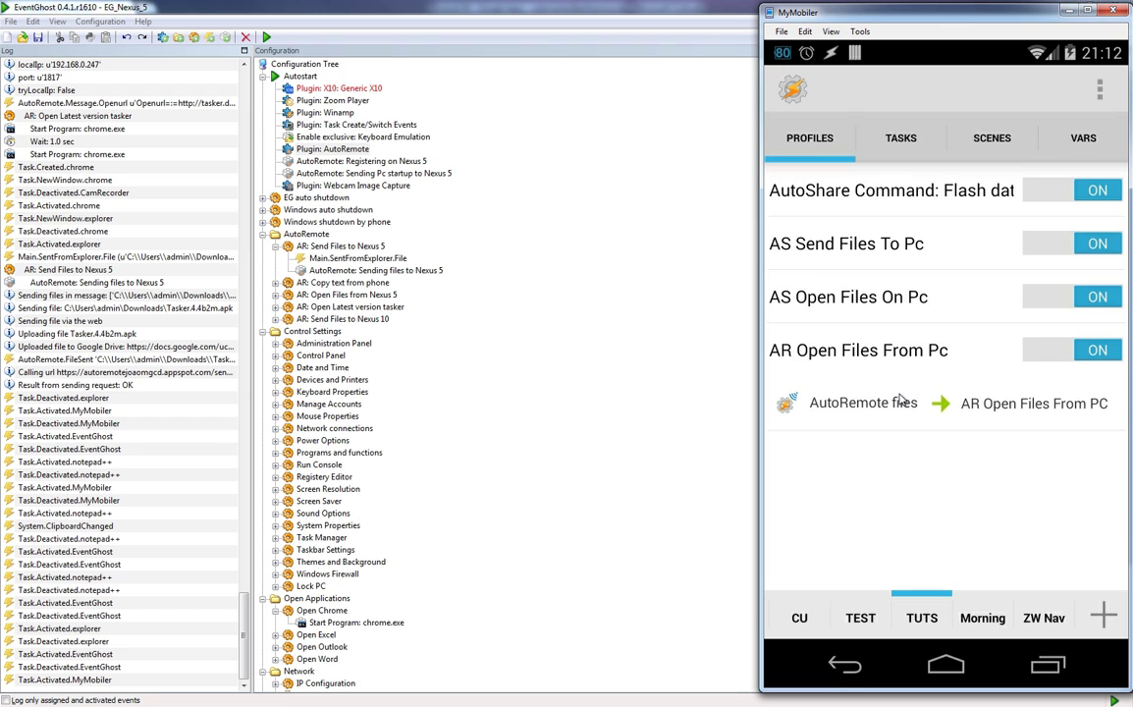
left_click(1103, 618)
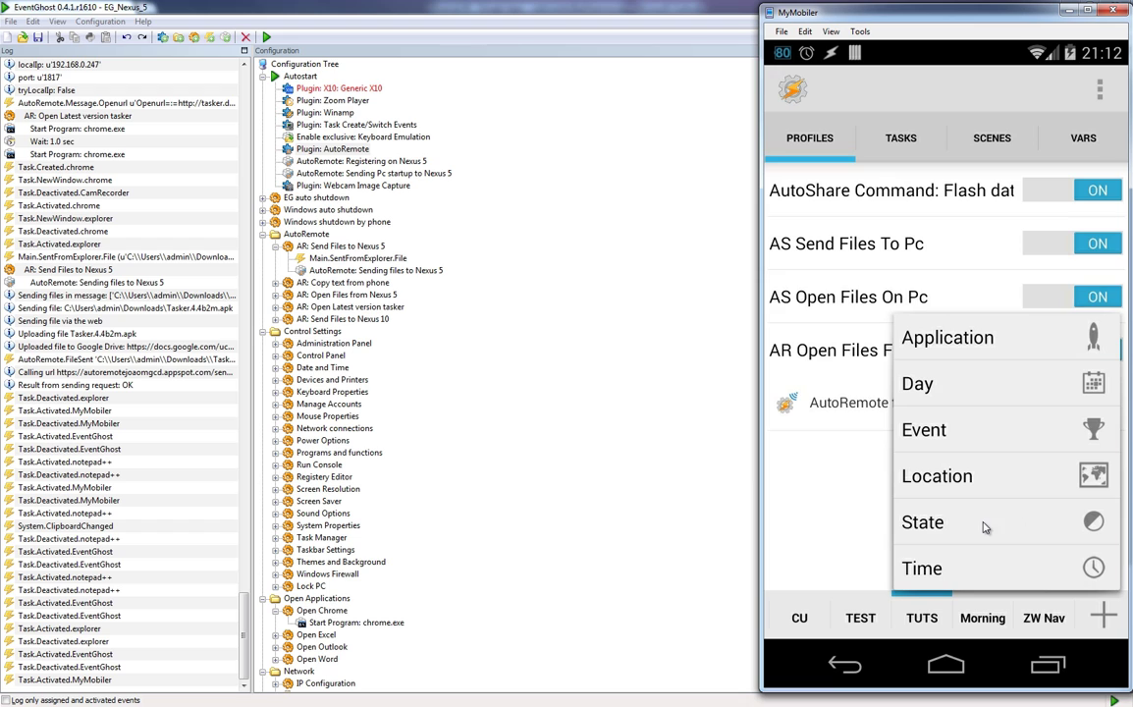
left_click(985, 528)
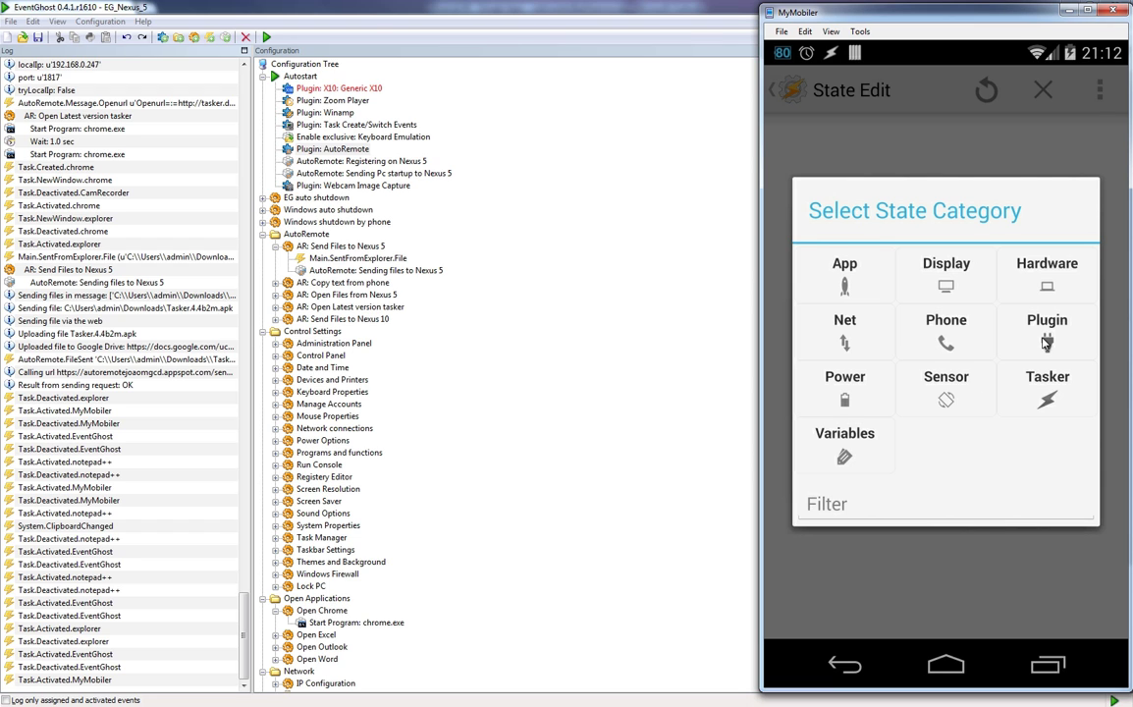
left_click(1047, 340)
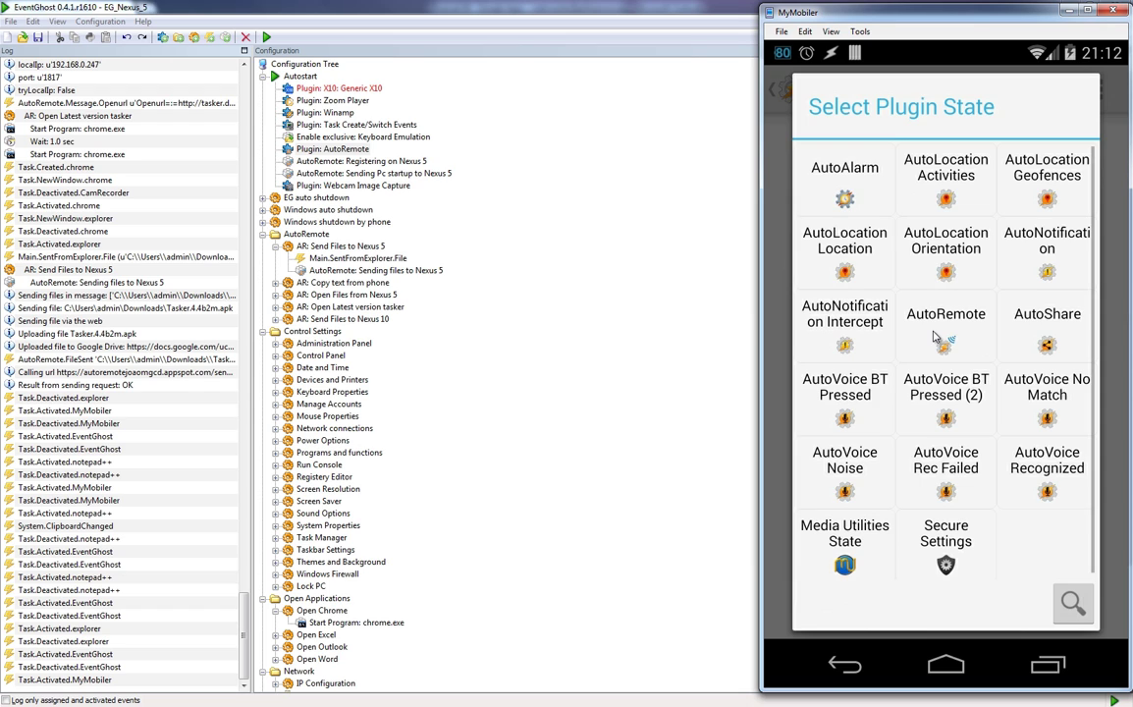
left_click(936, 337)
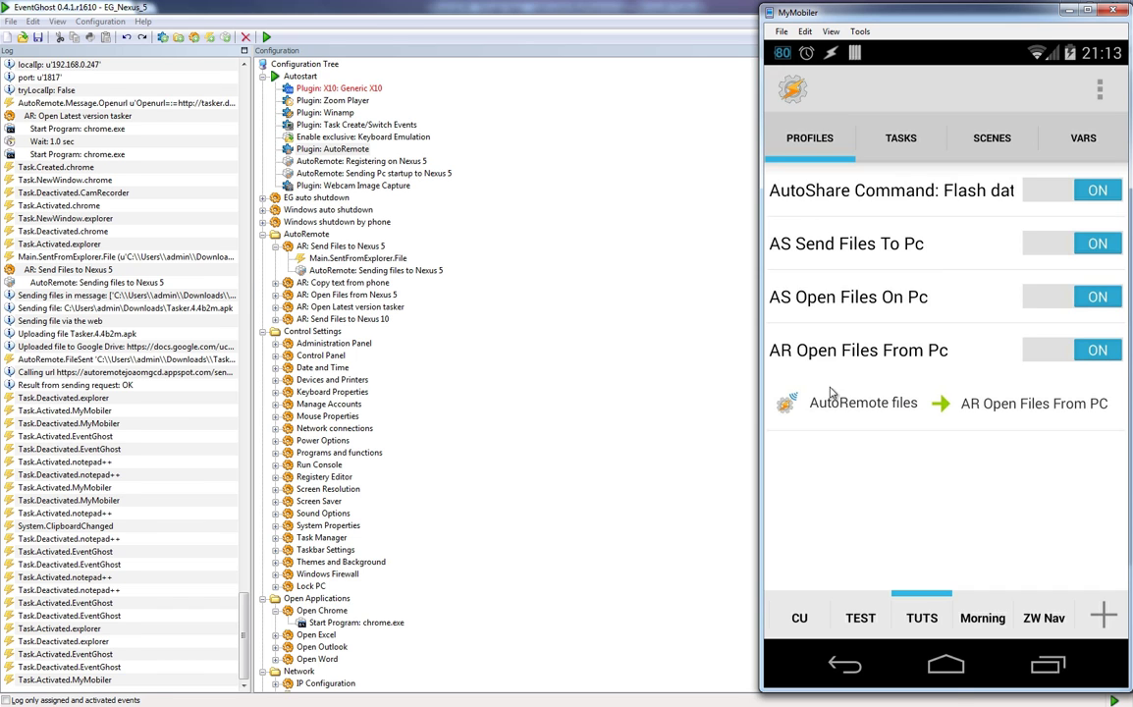
Review the send-to-device options for Tasker.4.4b2m.apk in Downloads and the contents of EventGhost's AR: Send Files to Nexus 10 macro.
right_click(432, 411)
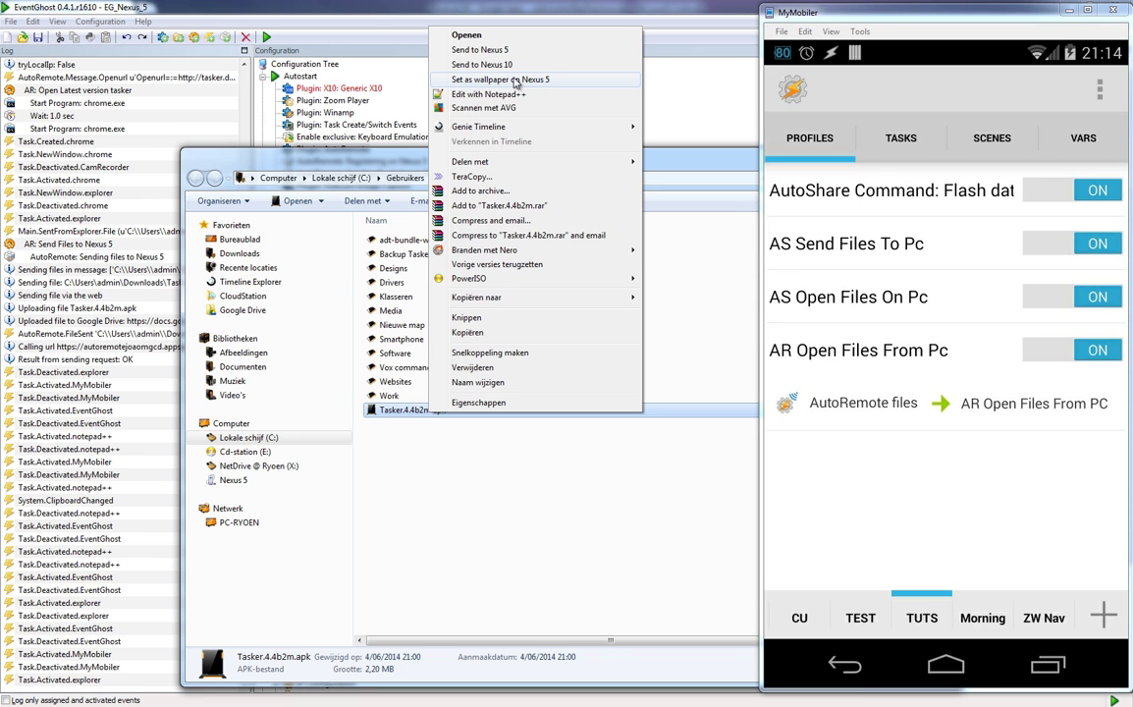
left_click(393, 137)
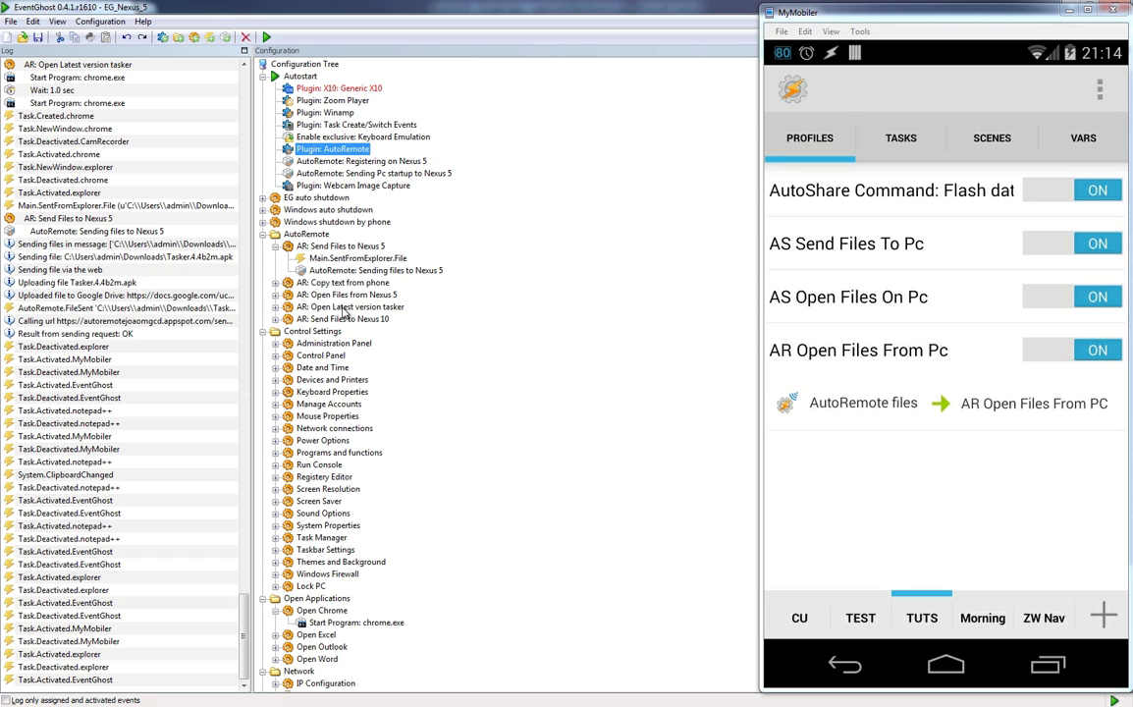
left_click(277, 320)
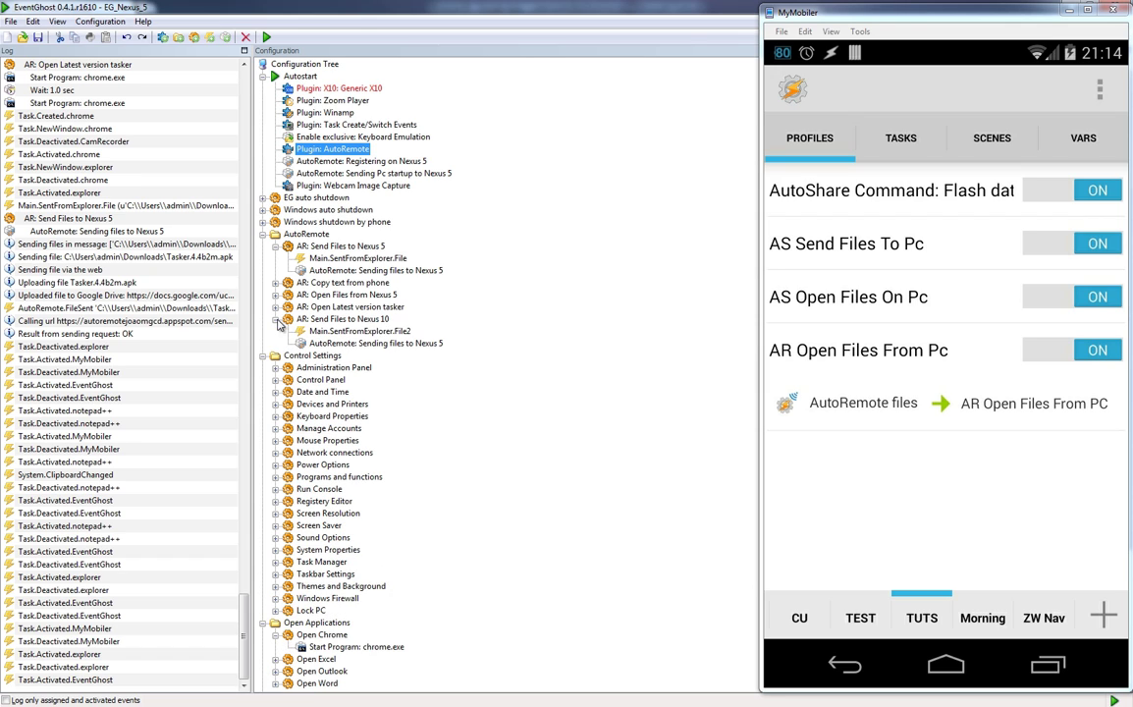
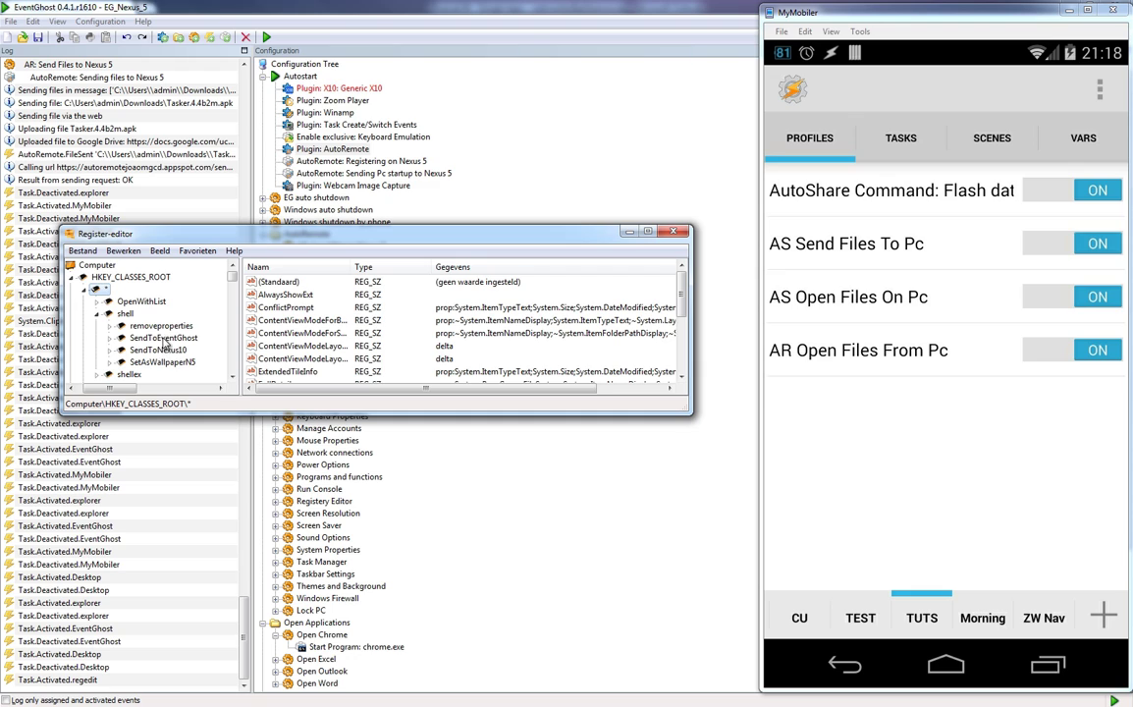
In the Registry Editor, copy the default value data of the command key under HKEY_CLASSES_ROOT\*\shell\SendToEventGhost.
left_click(110, 339)
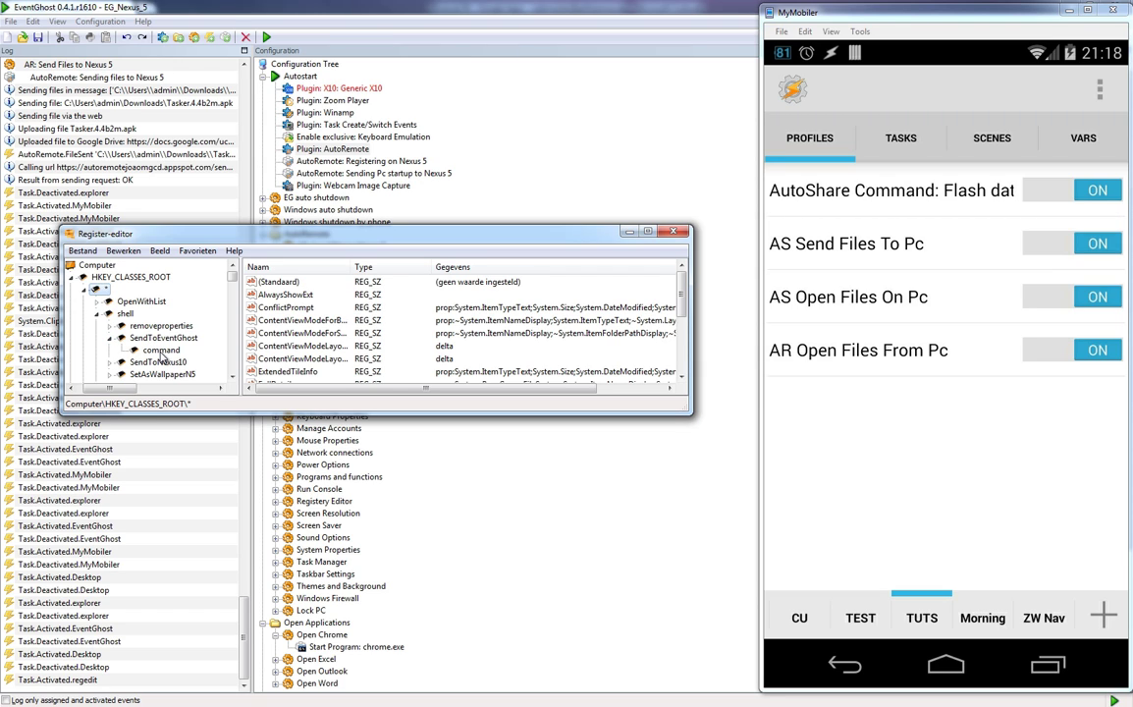
left_click(159, 339)
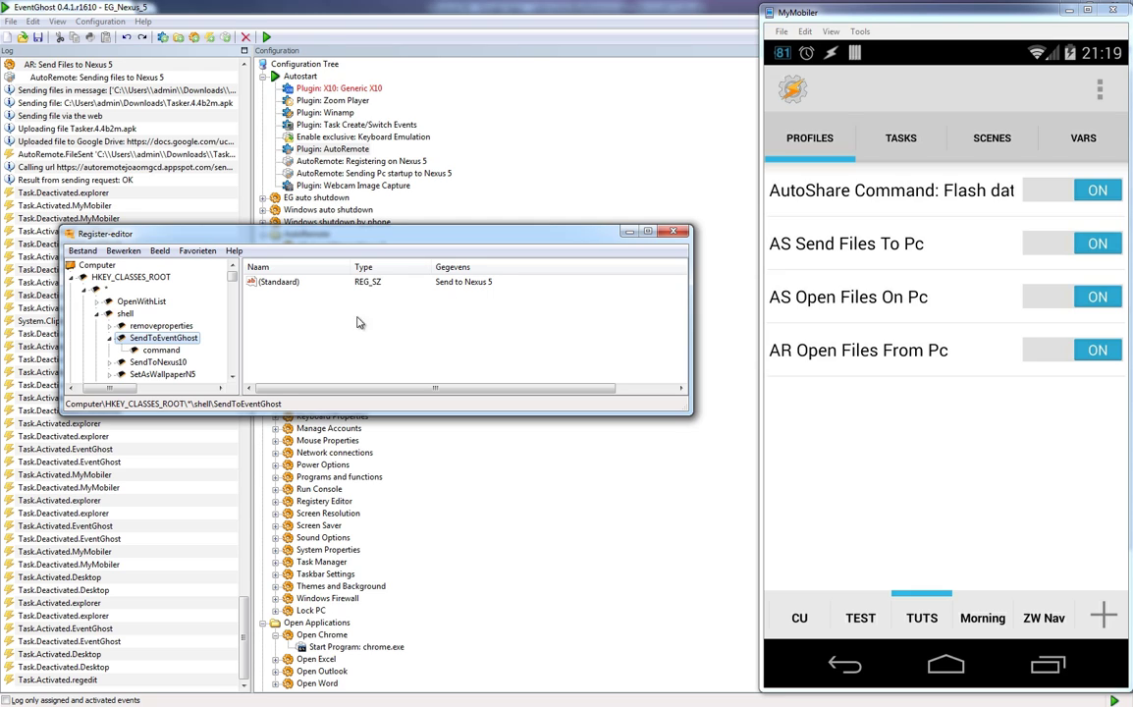
left_click(160, 349)
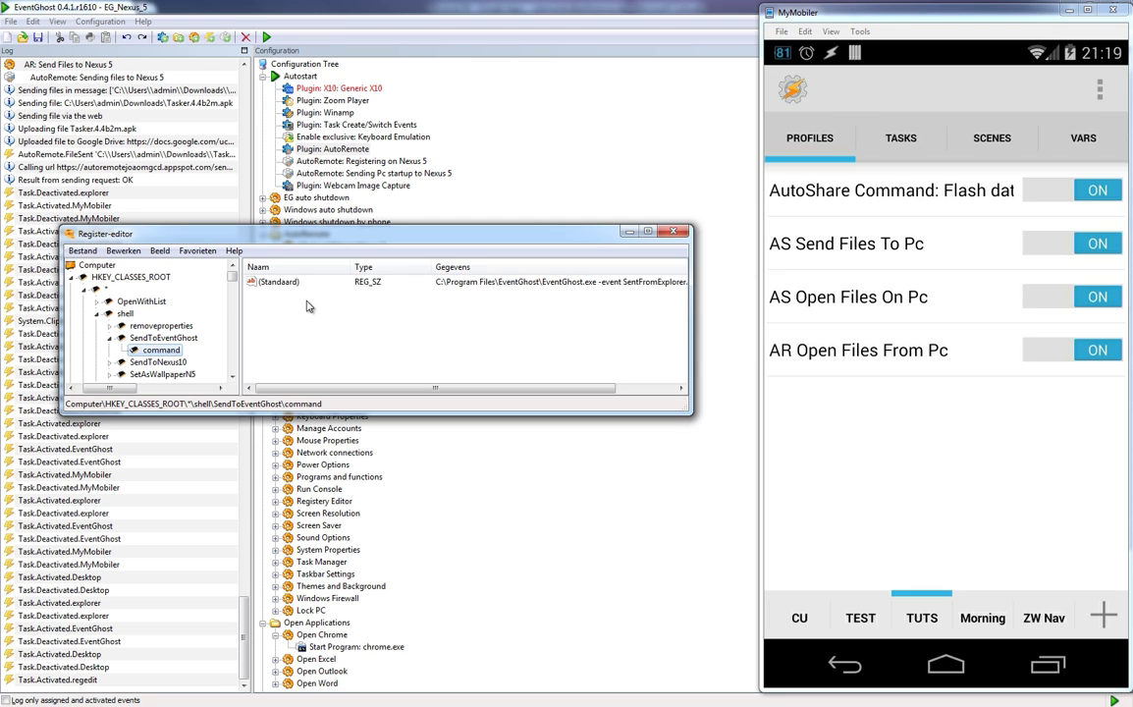
left_click_drag(435, 388, 494, 388)
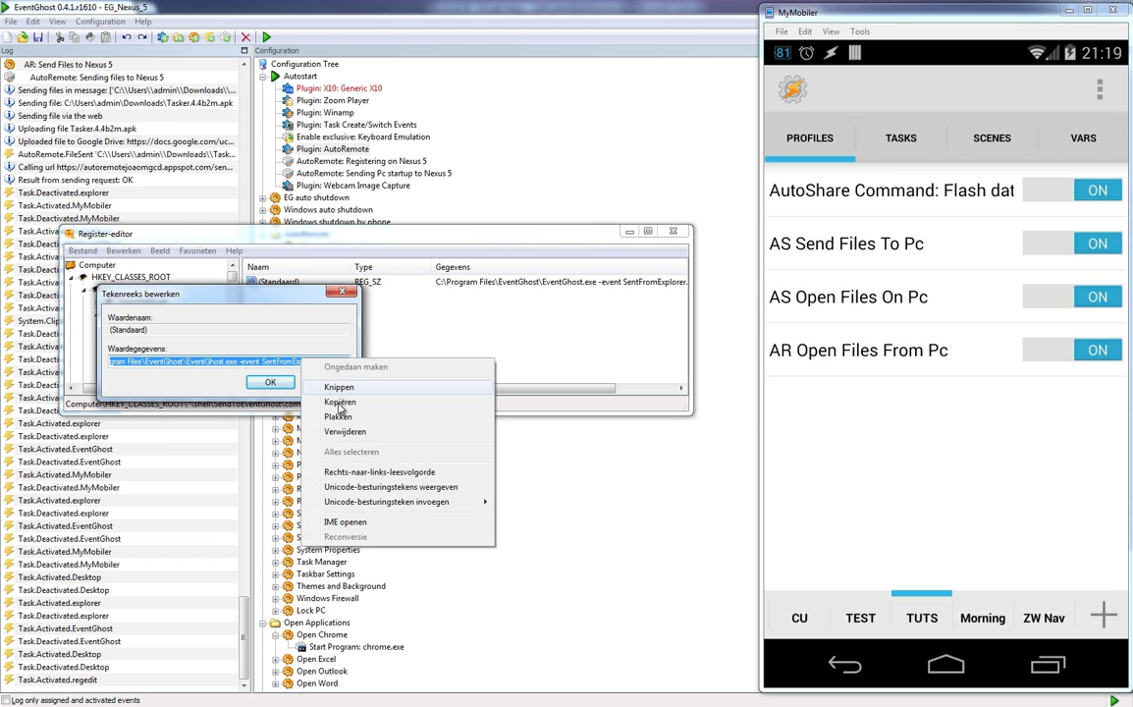
left_click(310, 367)
left_click(238, 376)
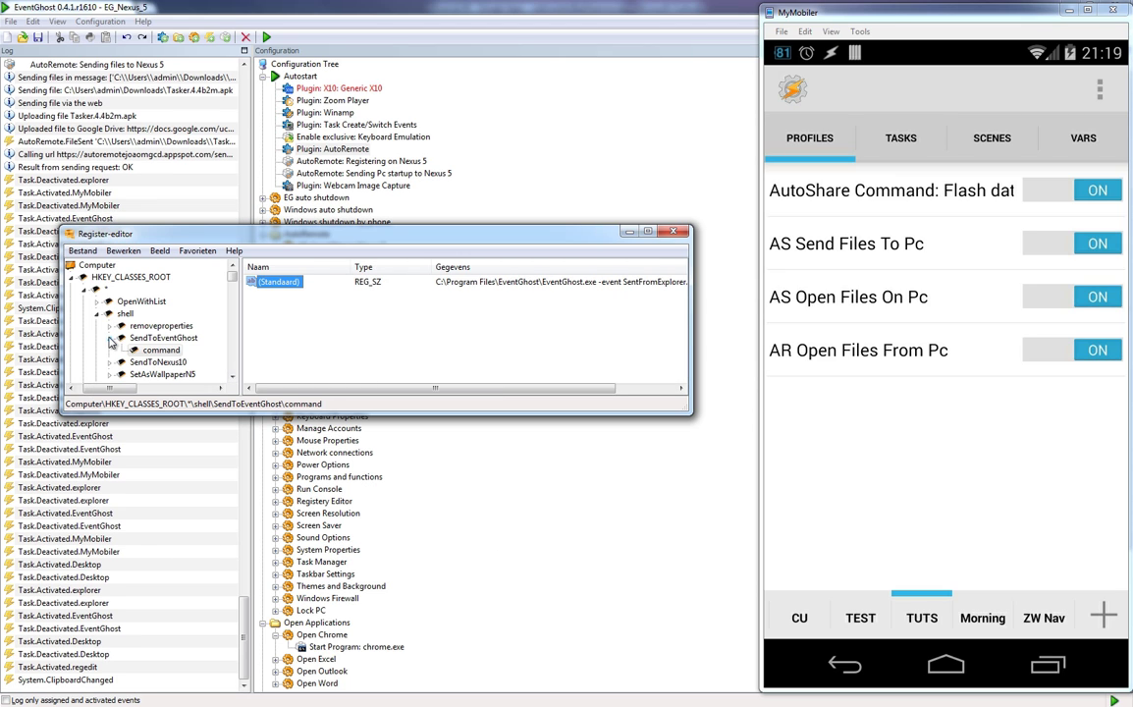
Create a new key named SendToGalaxy under HKEY_CLASSES_ROOT\*\shell.
left_click(109, 336)
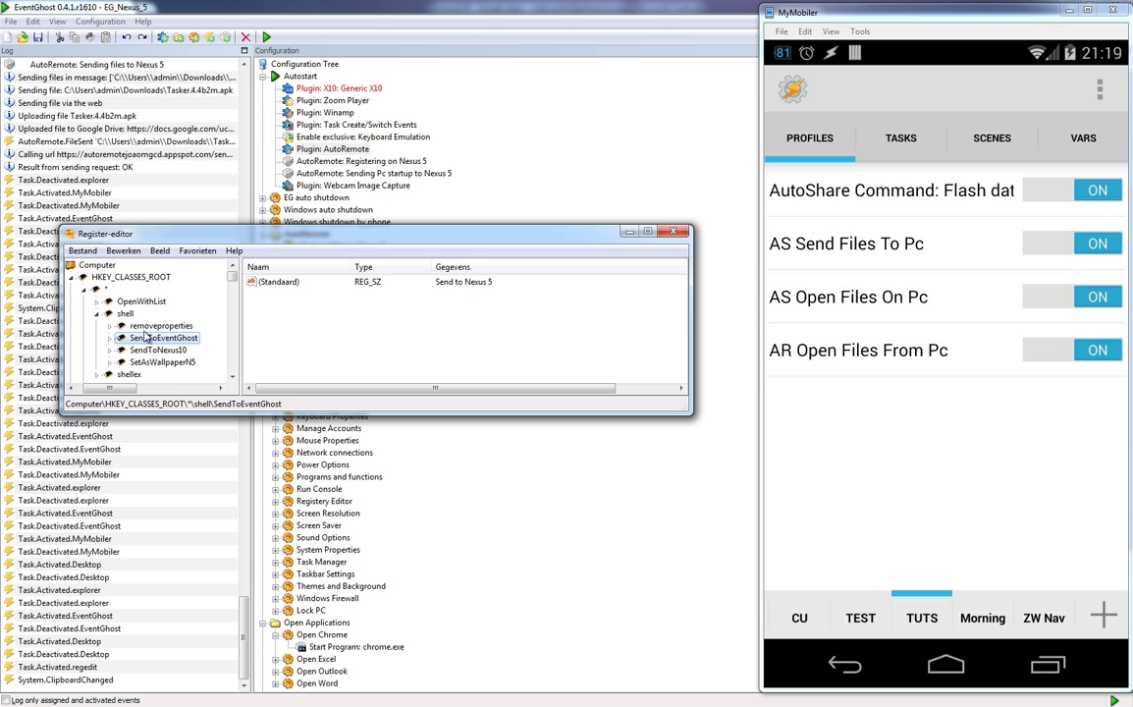
left_click(127, 314)
right_click(128, 316)
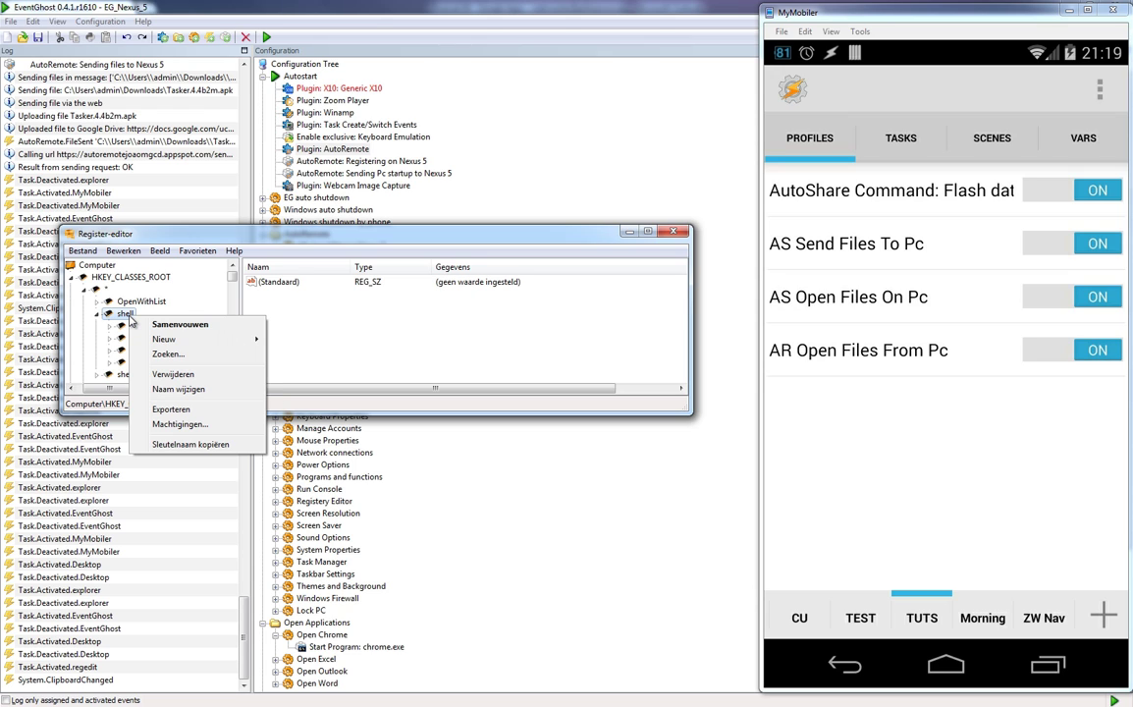
mouse_move(165, 338)
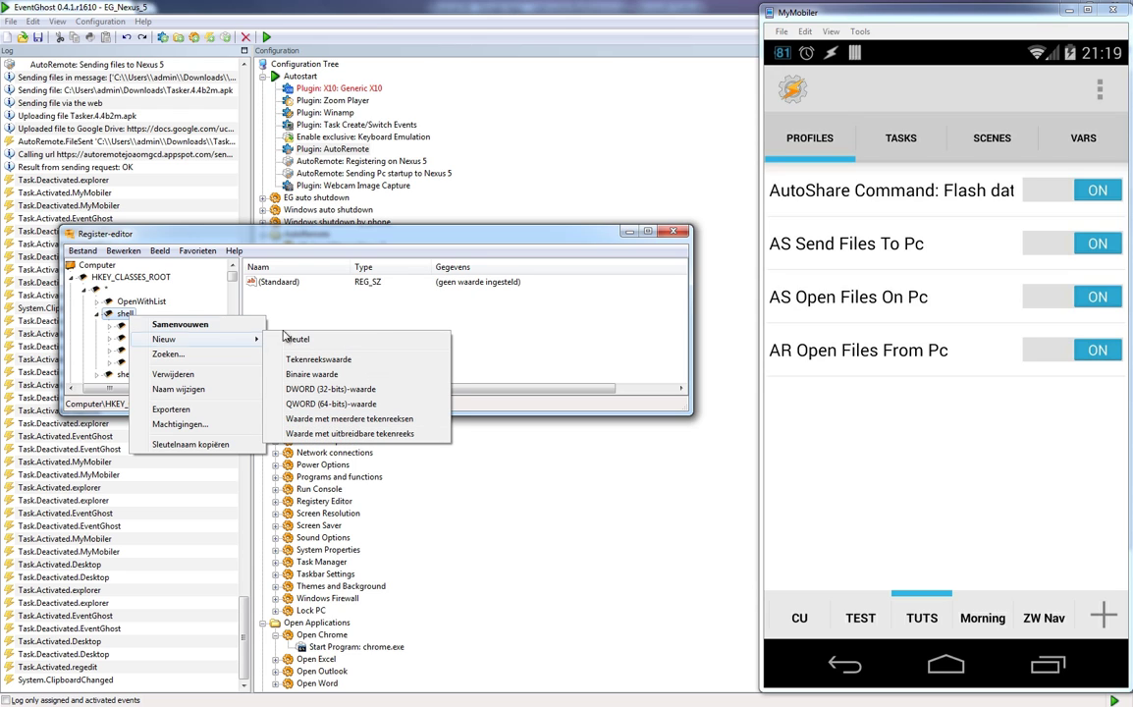
left_click(365, 343)
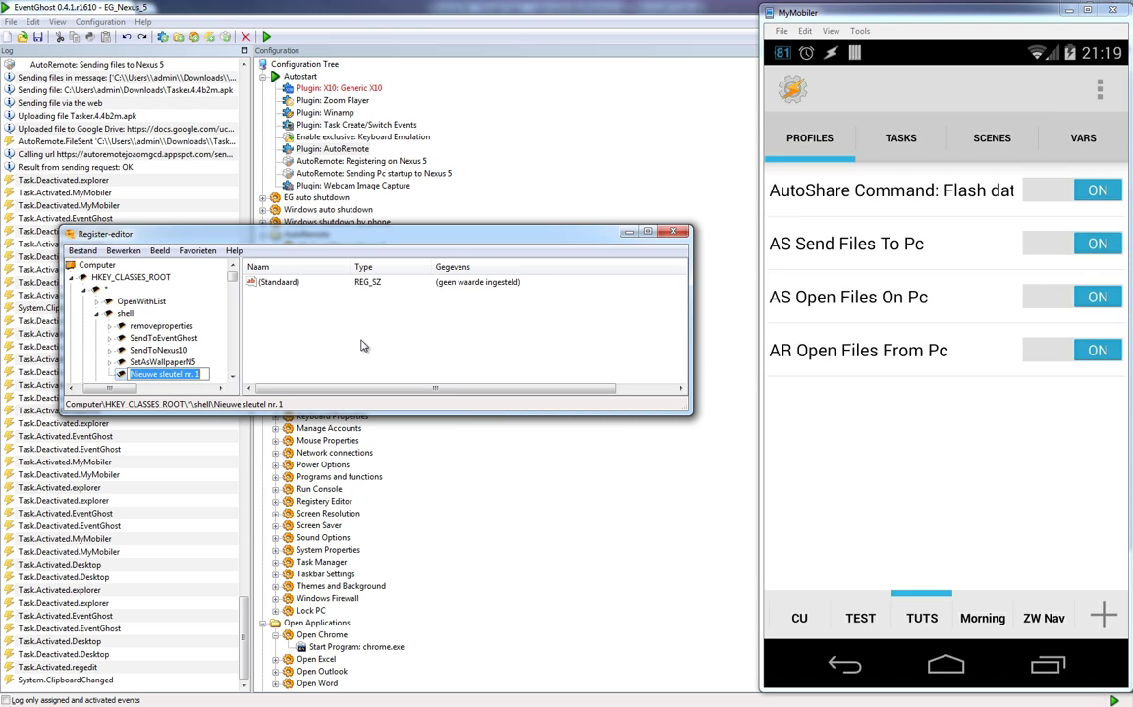
type("SendTo")
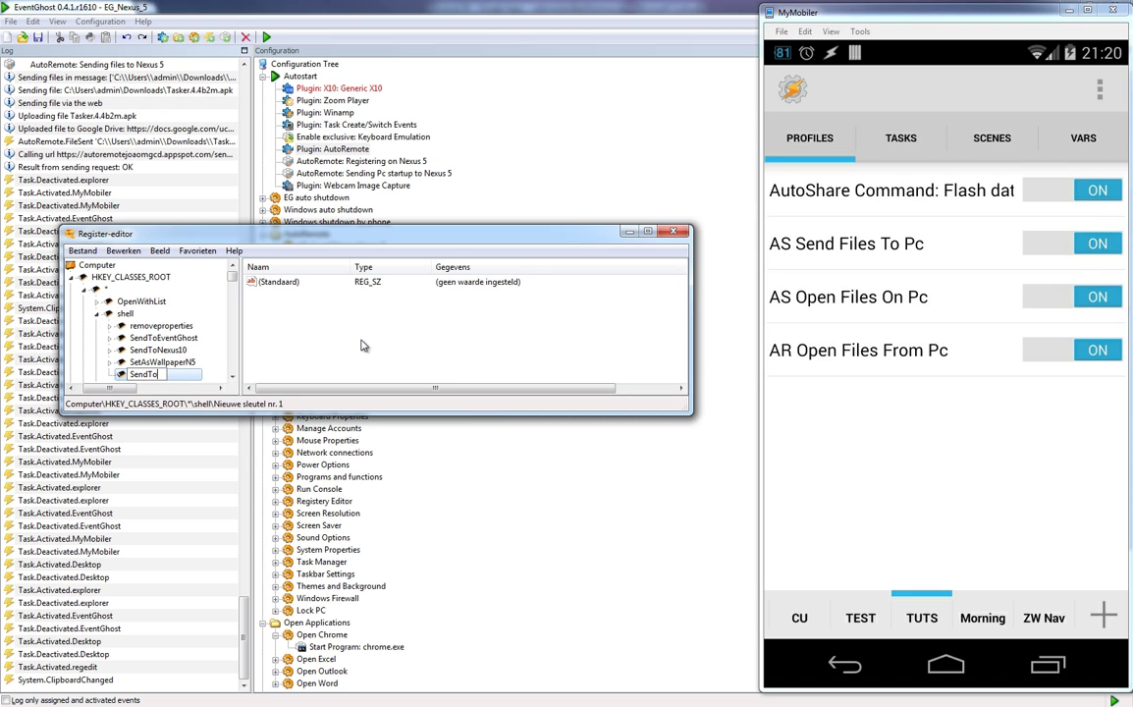
type("Galaxy")
key("Return")
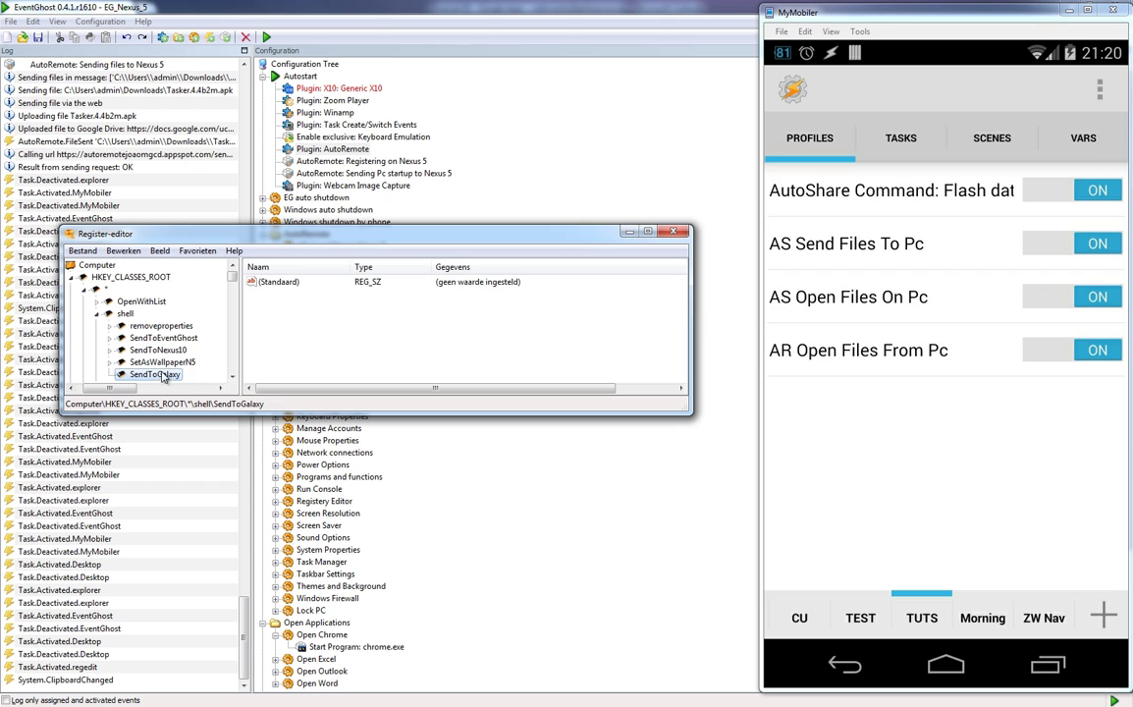
Set the default value of the SendToGalaxy key to "Send files to my galaxy".
double_click(285, 282)
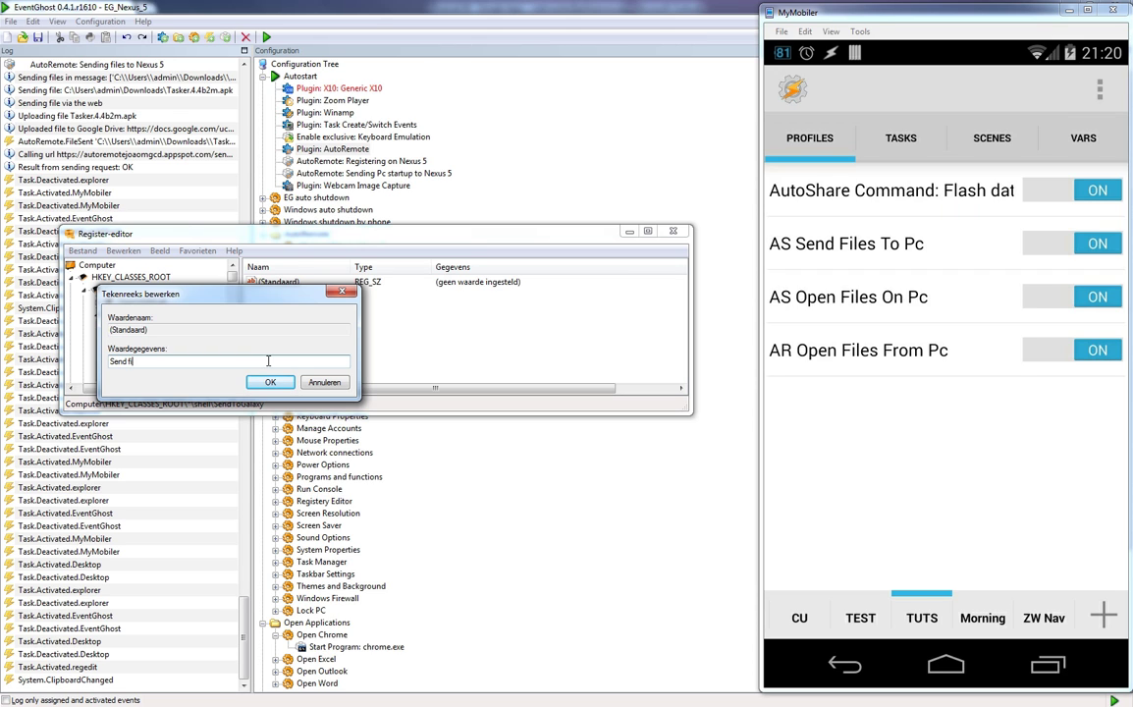
type("Send files to my galaxy")
key("Return")
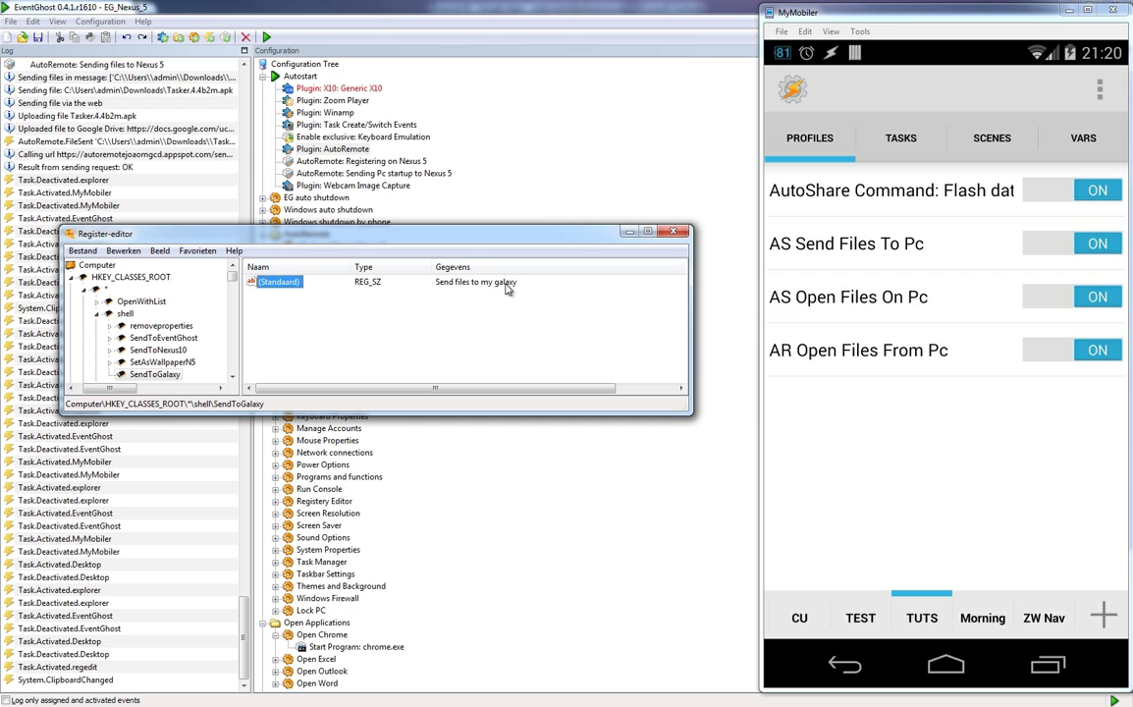
Create a subkey named command under the SendToGalaxy key.
left_click(157, 375)
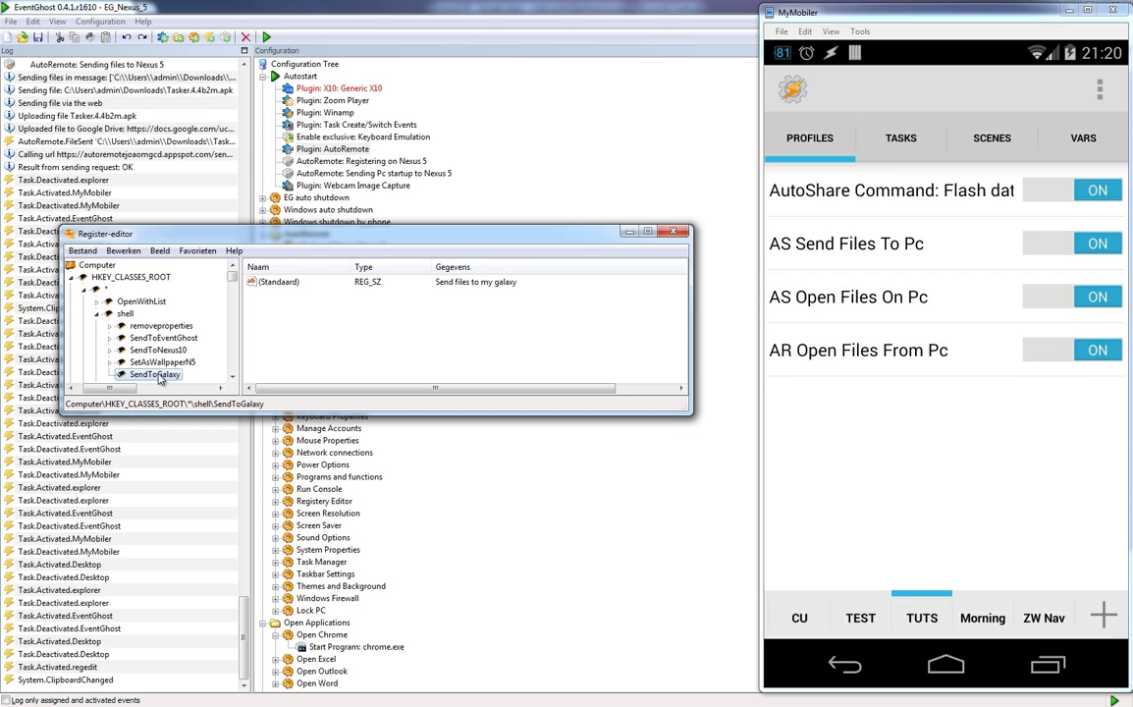
right_click(160, 378)
mouse_move(190, 397)
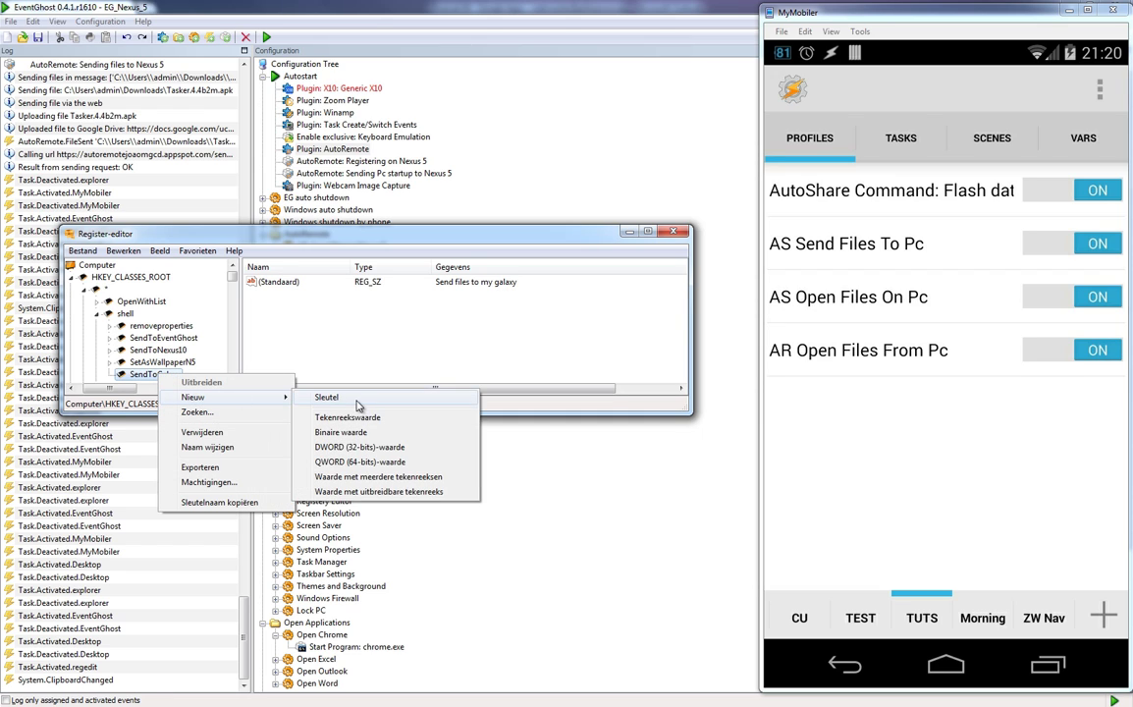
left_click(334, 396)
key("BackSpace")
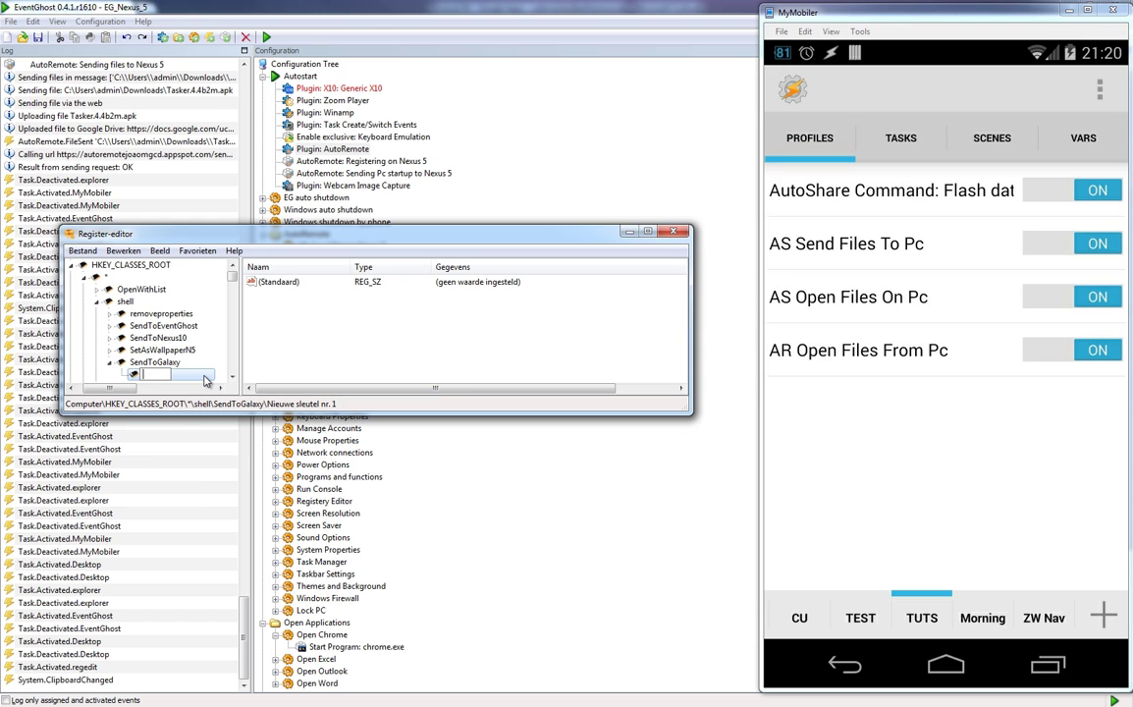
type("command")
key("Return")
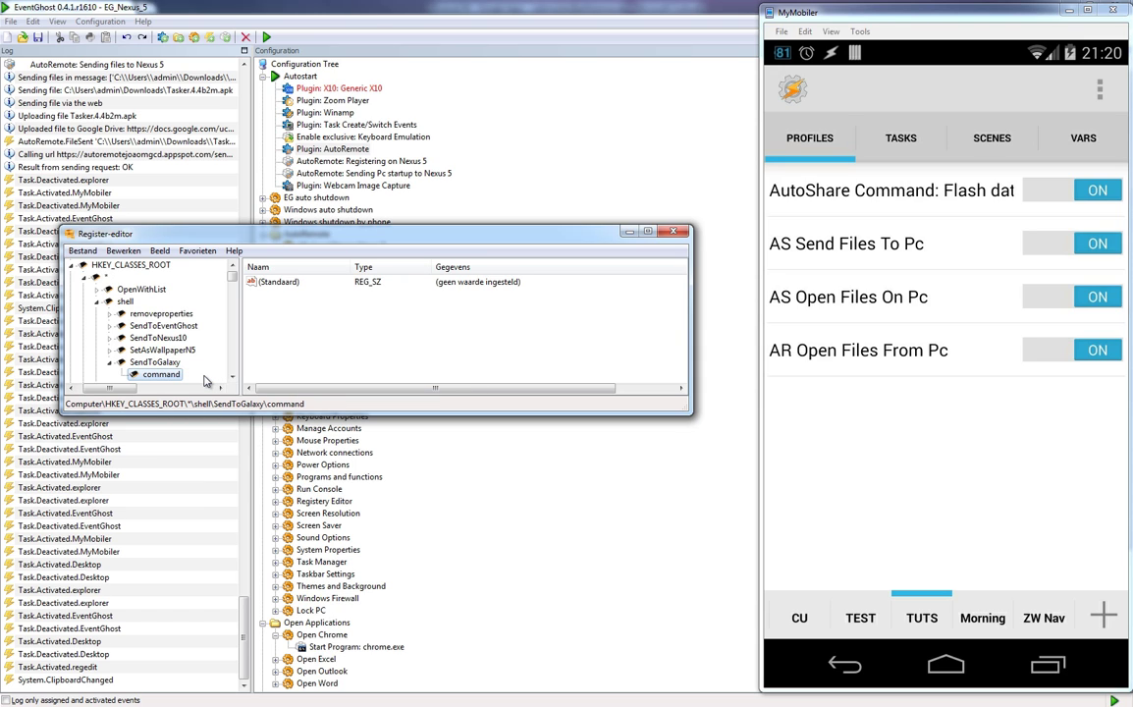
Paste the copied EventGhost.exe -event SentFromExplorer.File "%1" command into the new command key's default value and move to the event name's end.
double_click(272, 283)
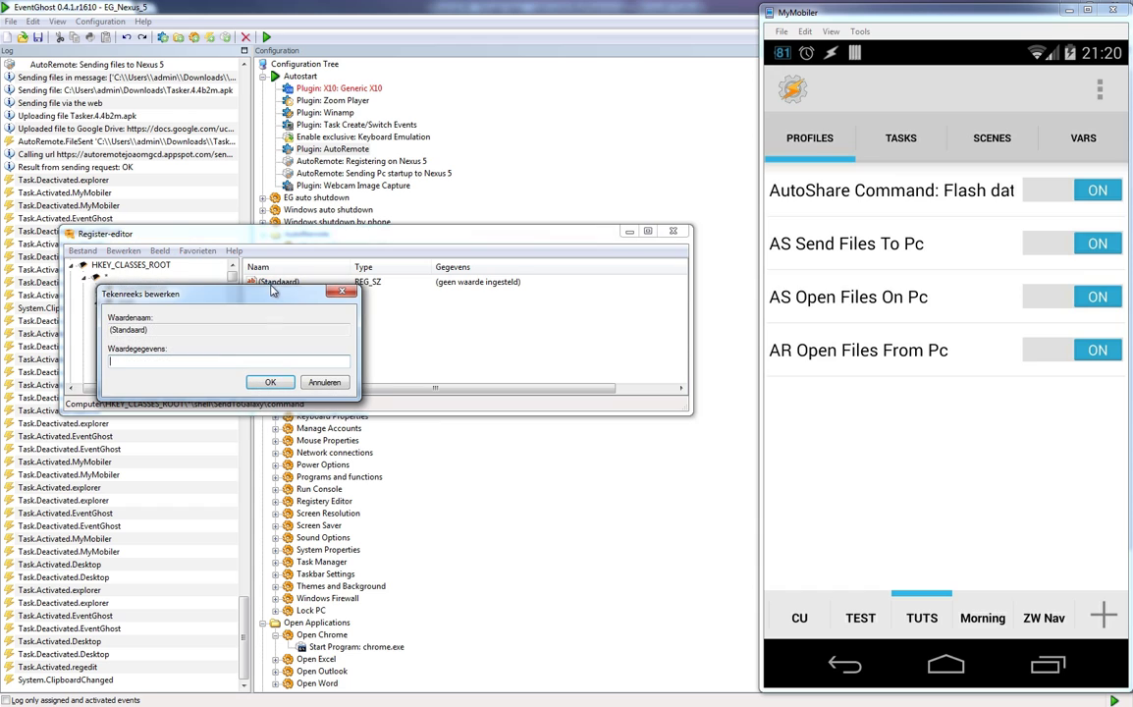
right_click(178, 358)
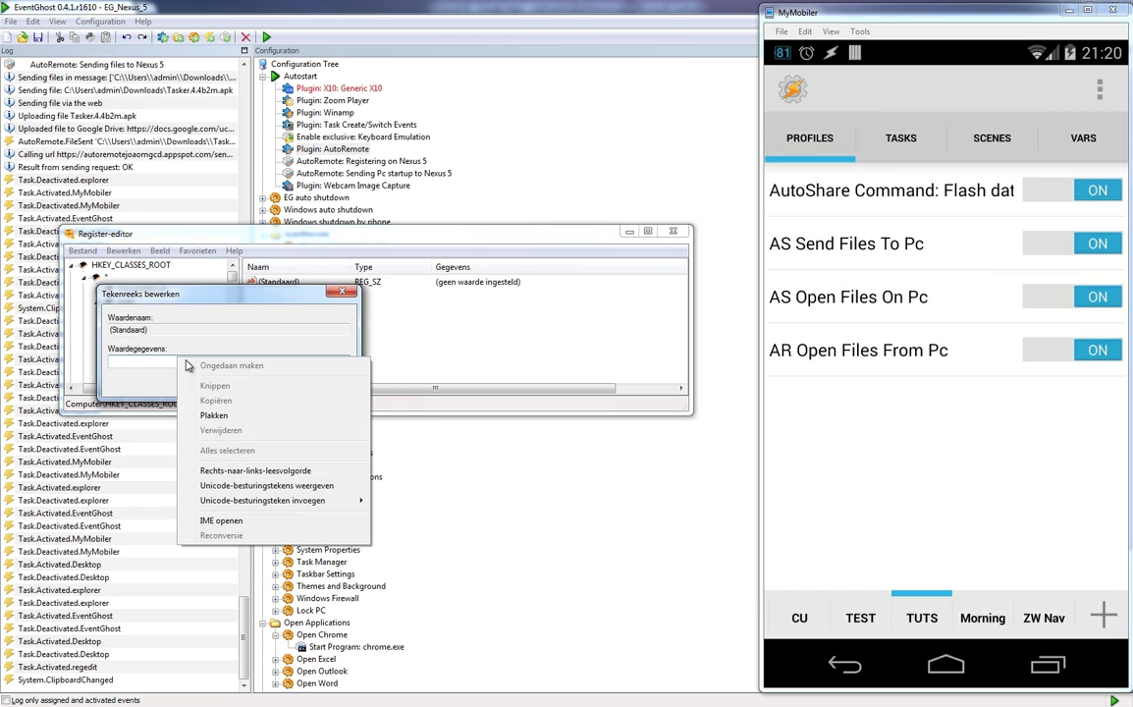
left_click(214, 415)
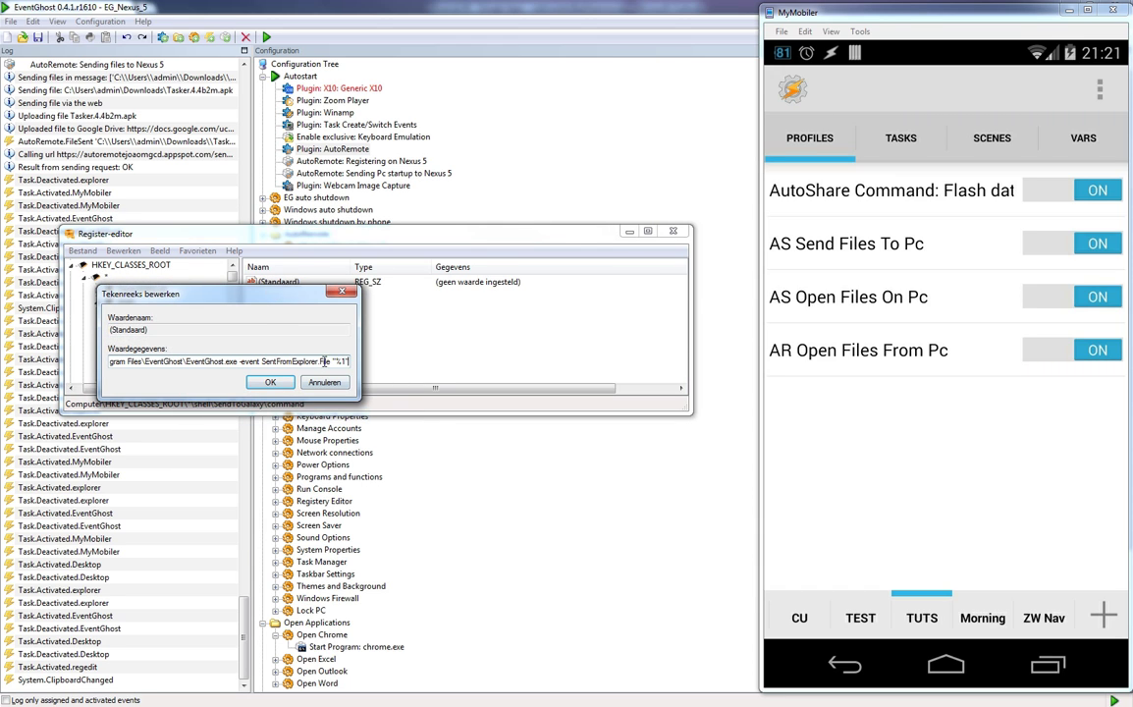
key("Left")
key("Left")
key("Left")
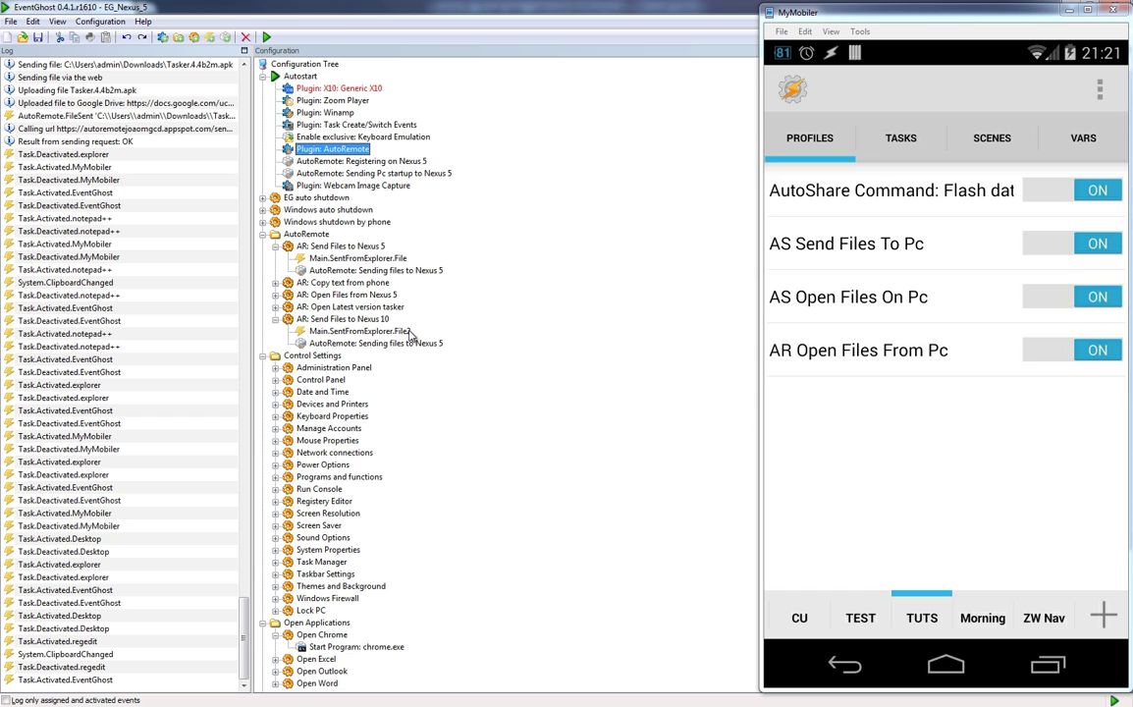
Switch to the Downloads folder and check the context options of Tasker.4.4b2m.apk for the new send-to-galaxy entry.
key("alt+Tab")
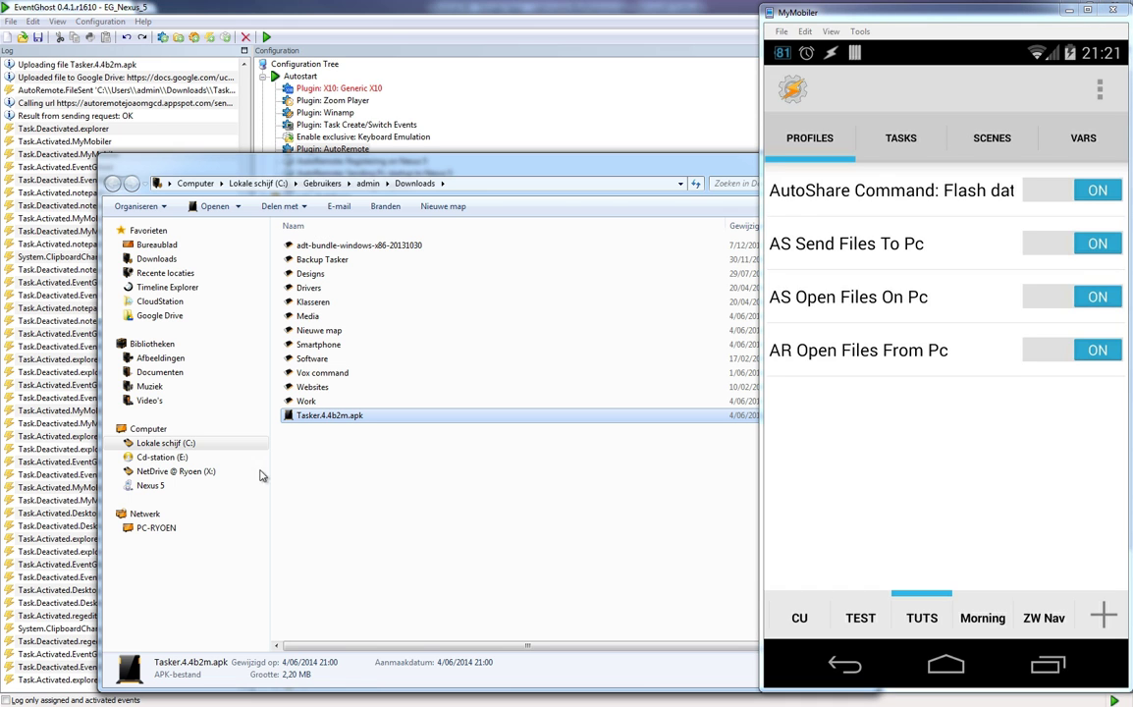
right_click(347, 414)
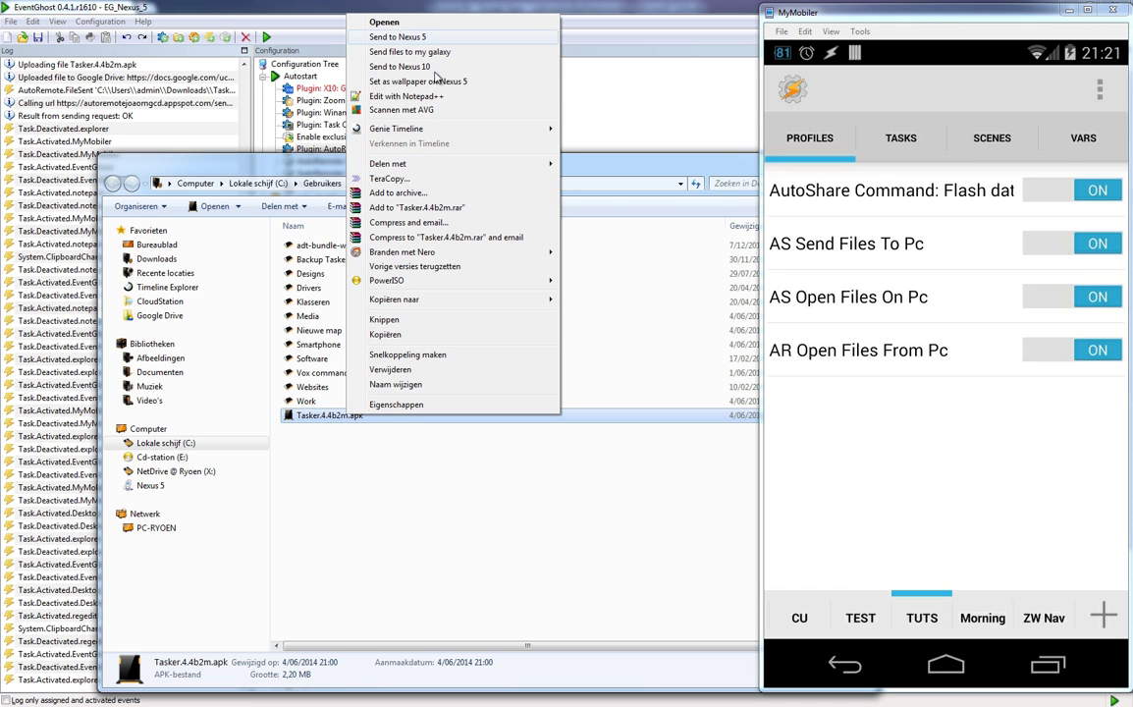